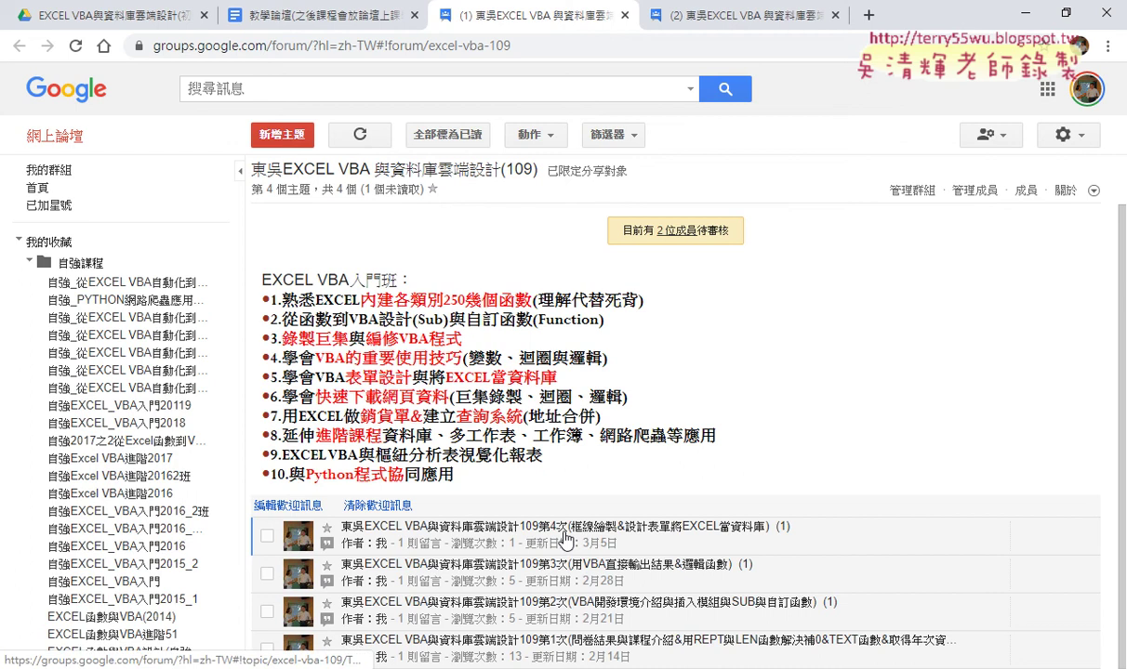
Step: Open the 109第4次 class thread and highlight 框線繪製 in lesson 01
left_click(564, 540)
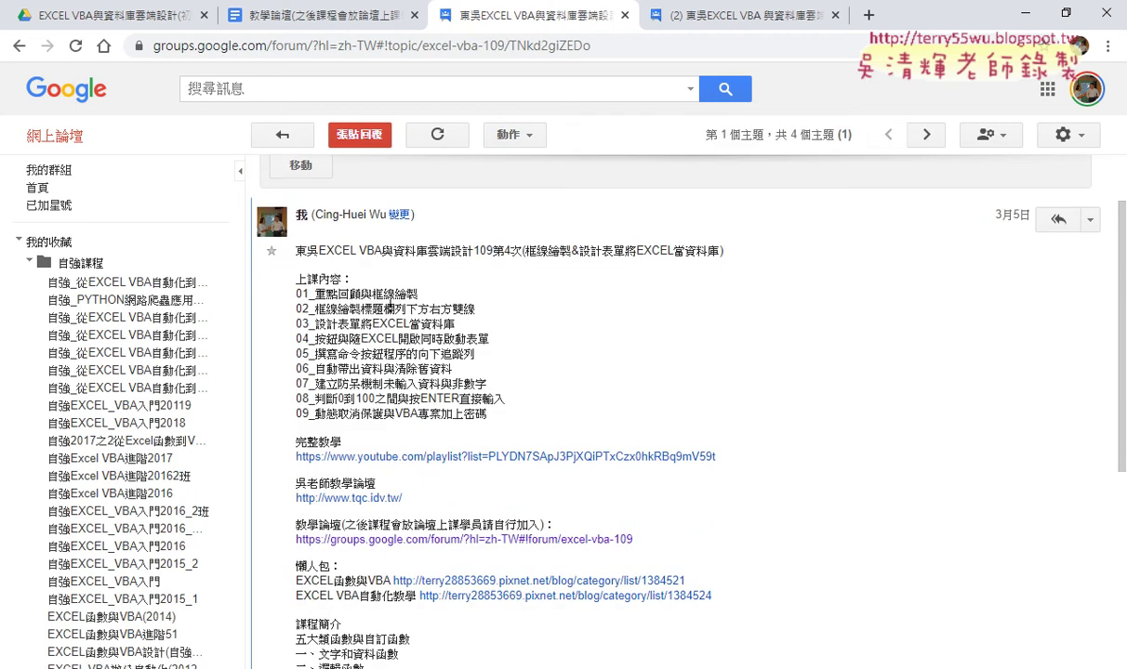
left_click_drag(372, 294, 420, 294)
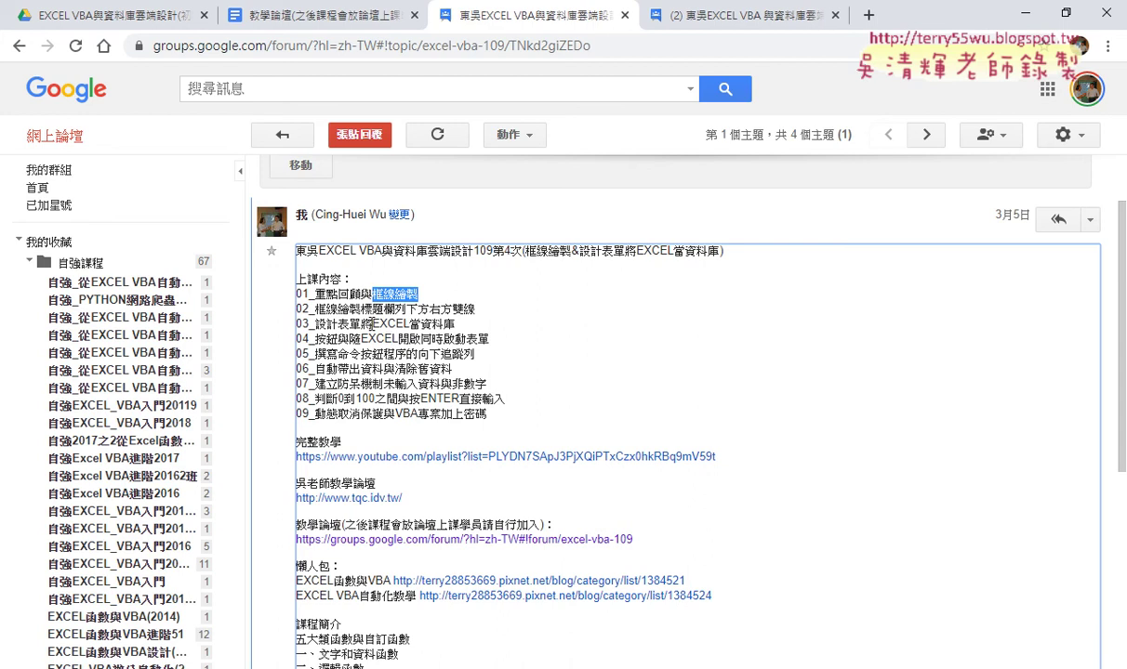
left_click_drag(372, 324, 456, 325)
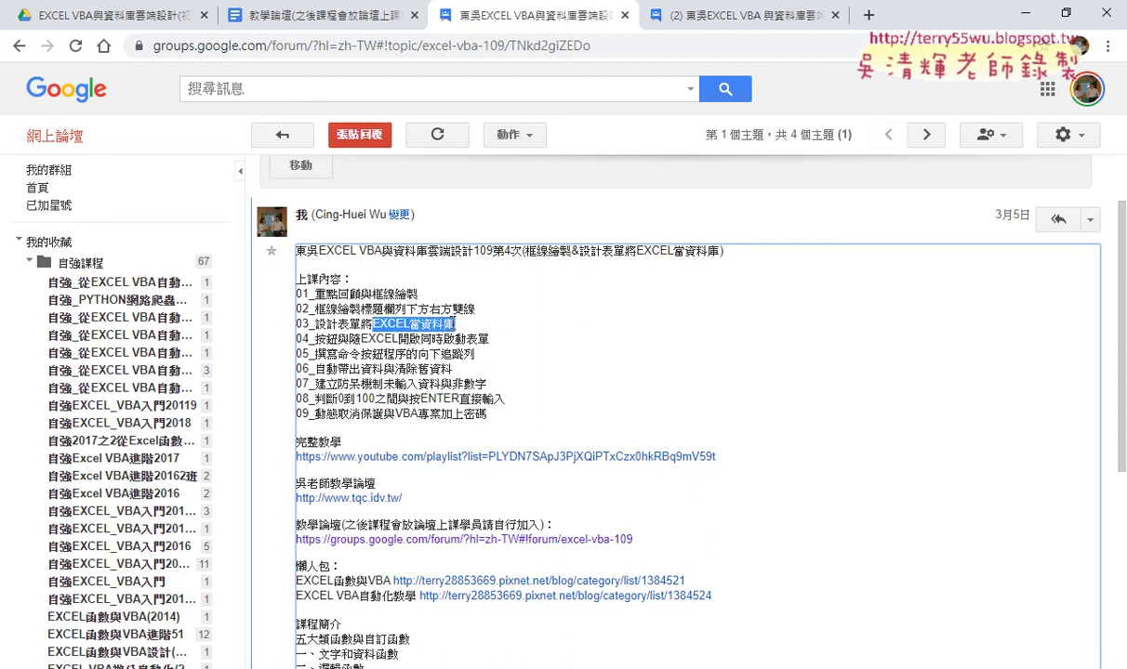
double_click(349, 323)
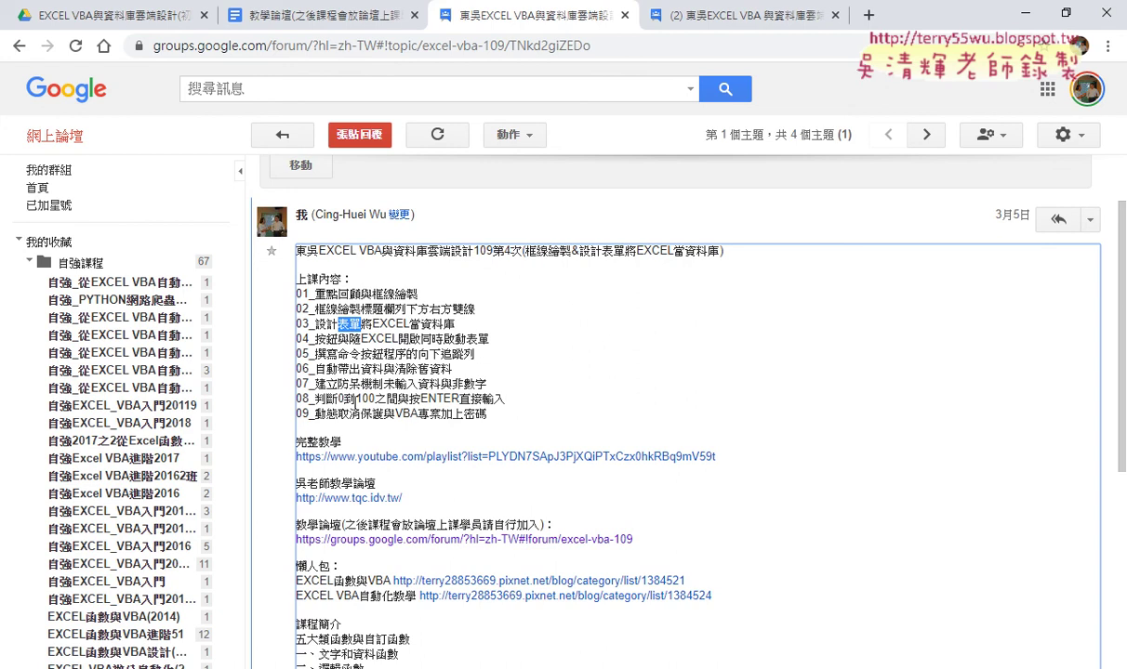
left_click_drag(338, 399, 494, 399)
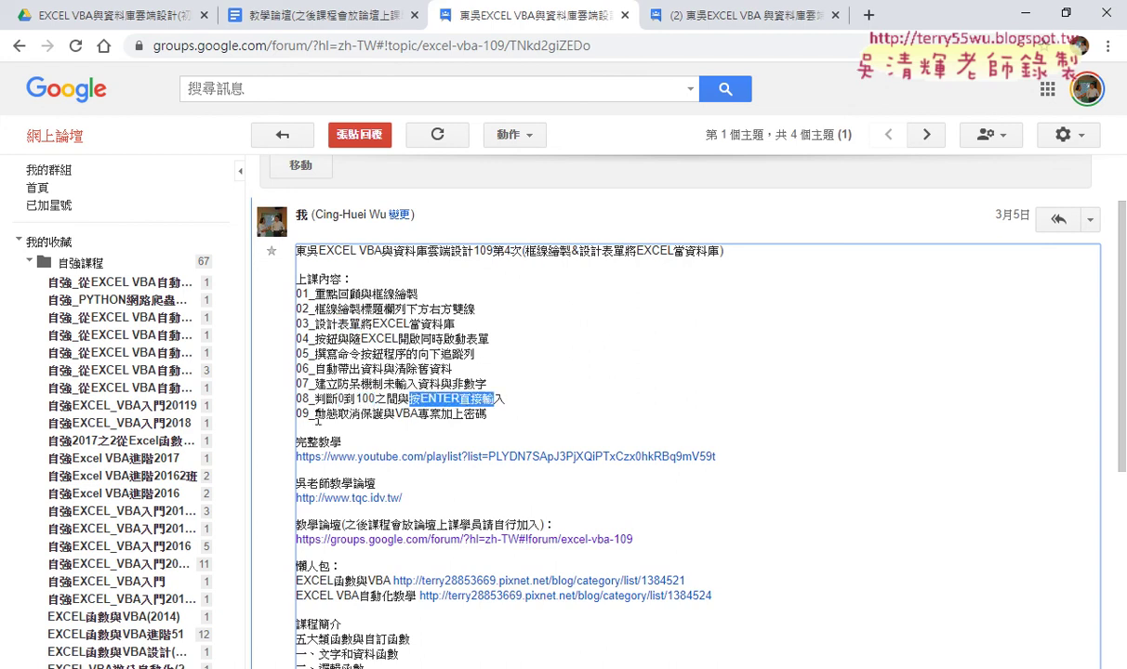
left_click_drag(317, 414, 380, 416)
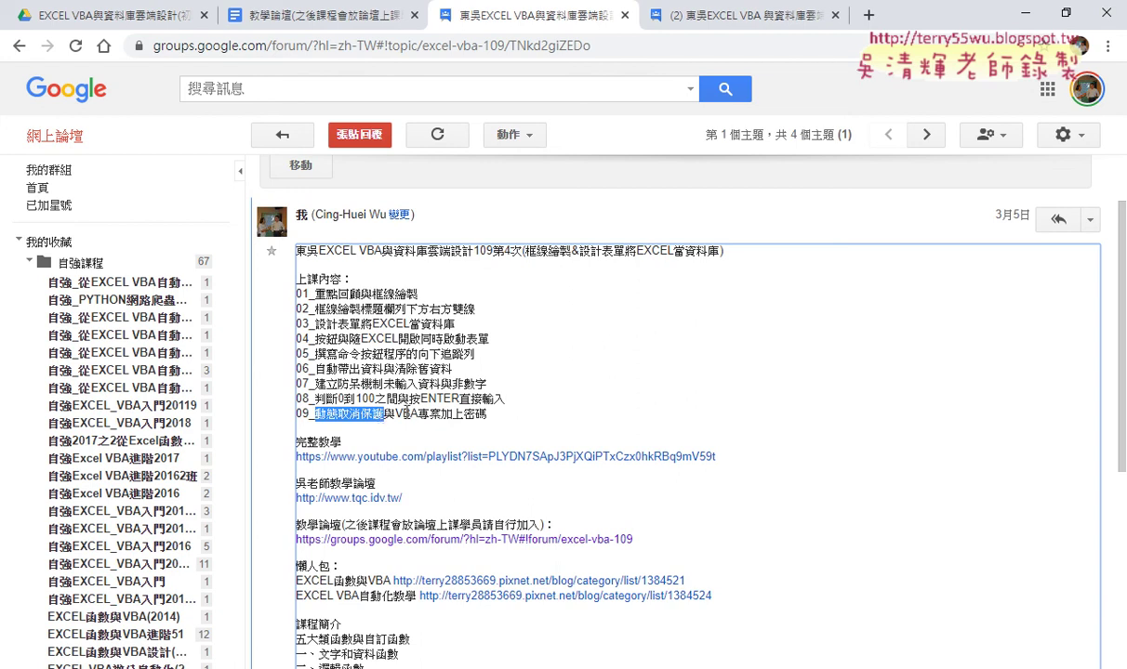
Step: Highlight VBA專案加上密碼 in lesson 09 and open the 完整教學 YouTube playlist
left_click_drag(395, 413, 487, 415)
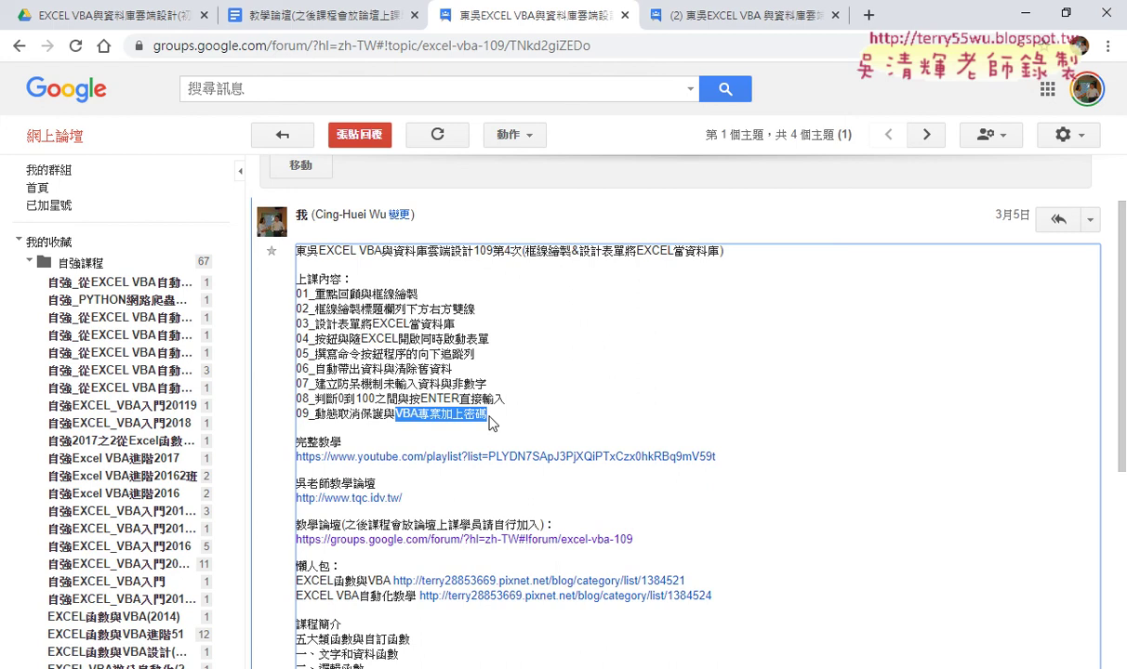
left_click(503, 457)
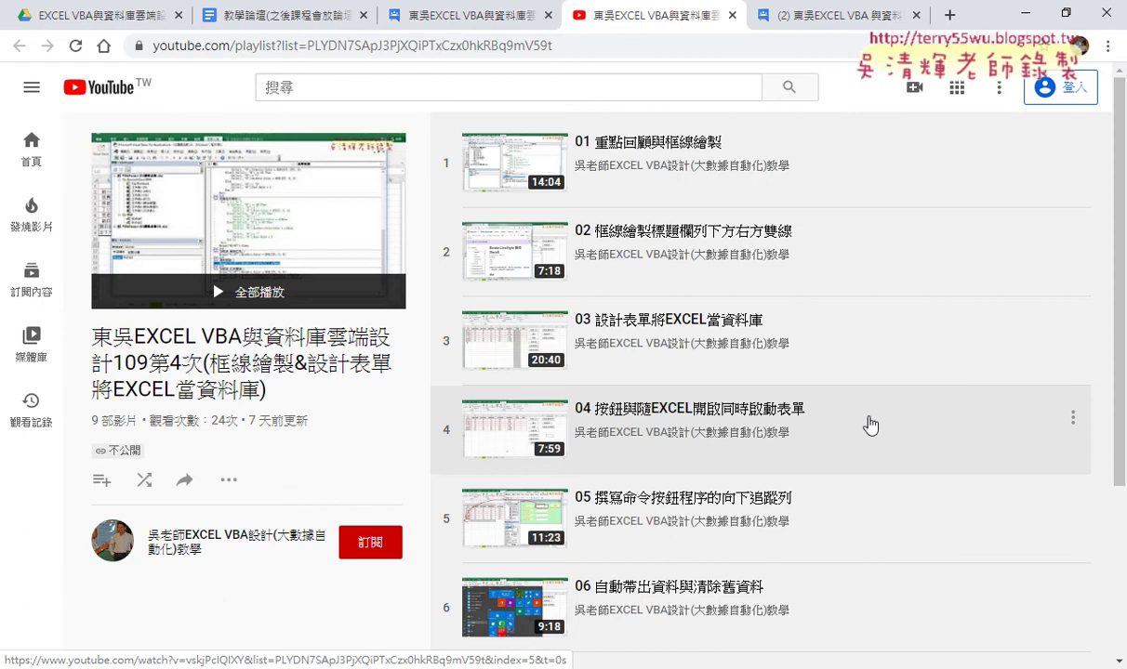
Step: Scroll through the 9-video playlist, then bring the 02邏輯函數.xls workbook to the front
scroll(870, 425, "down", 2)
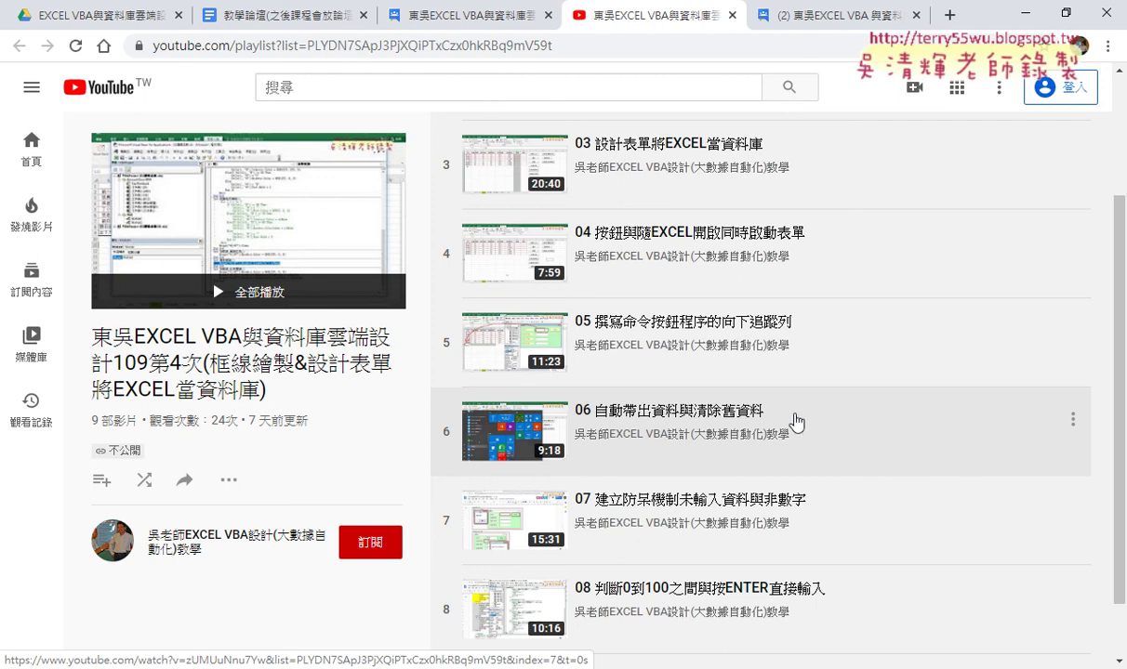
scroll(795, 421, "down", 1)
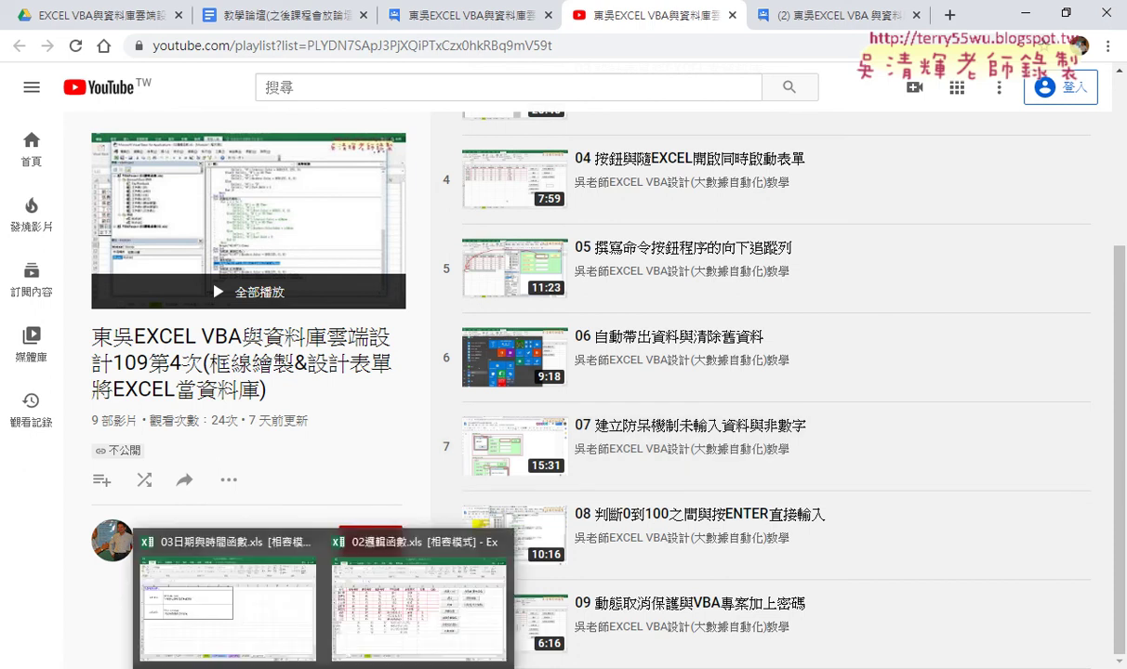
left_click(425, 566)
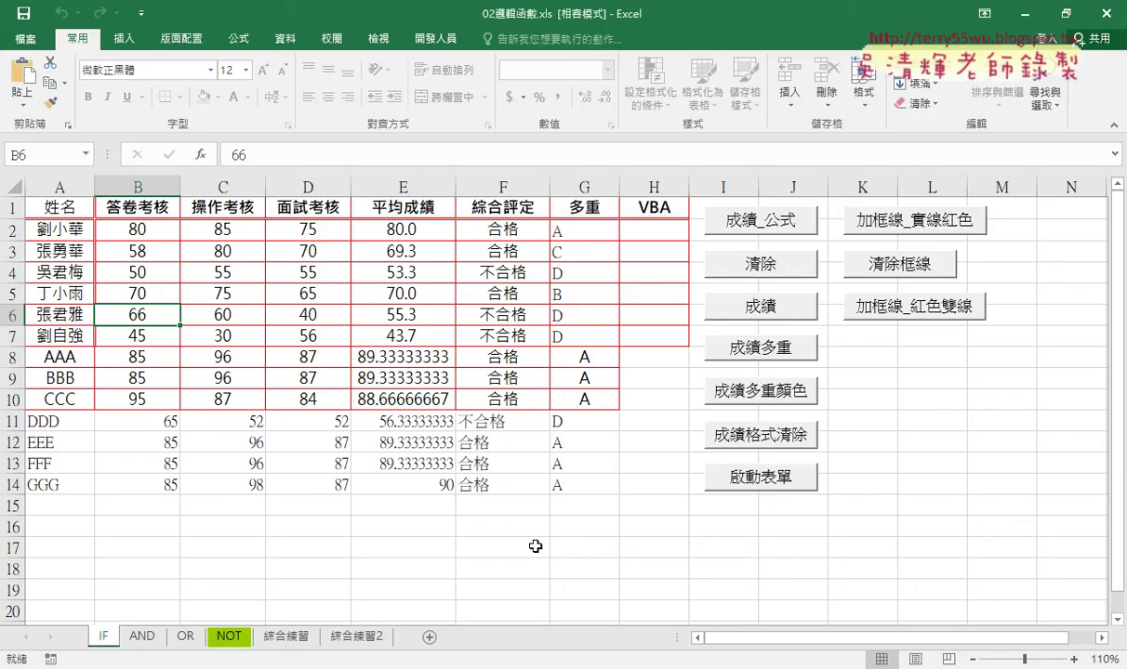
left_click(923, 264)
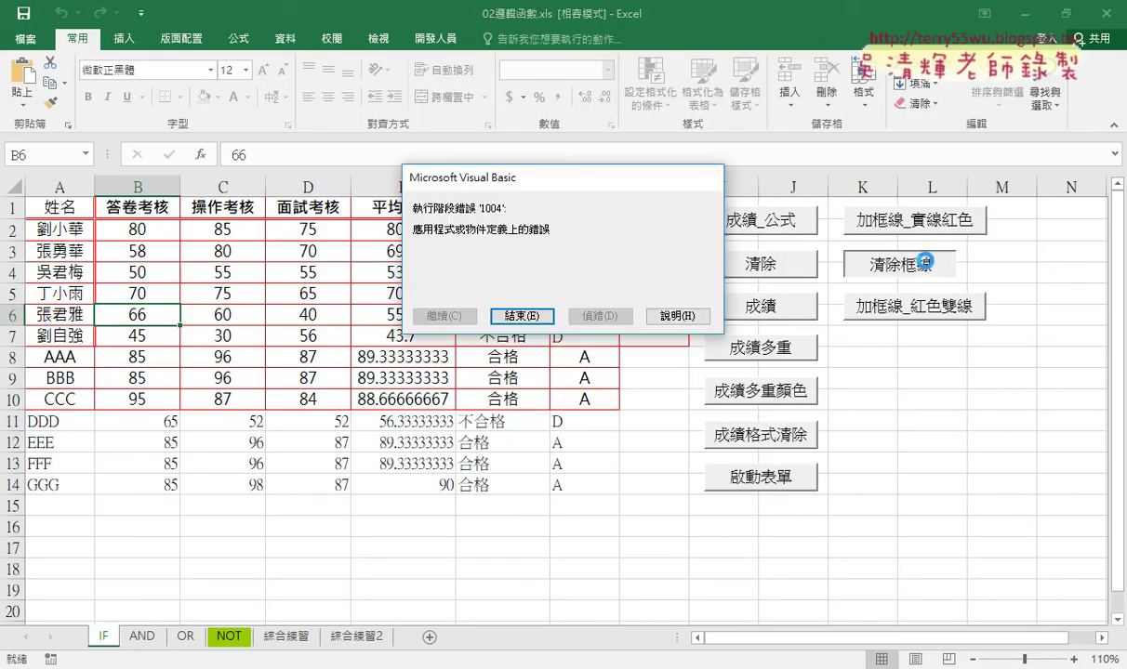
left_click(520, 316)
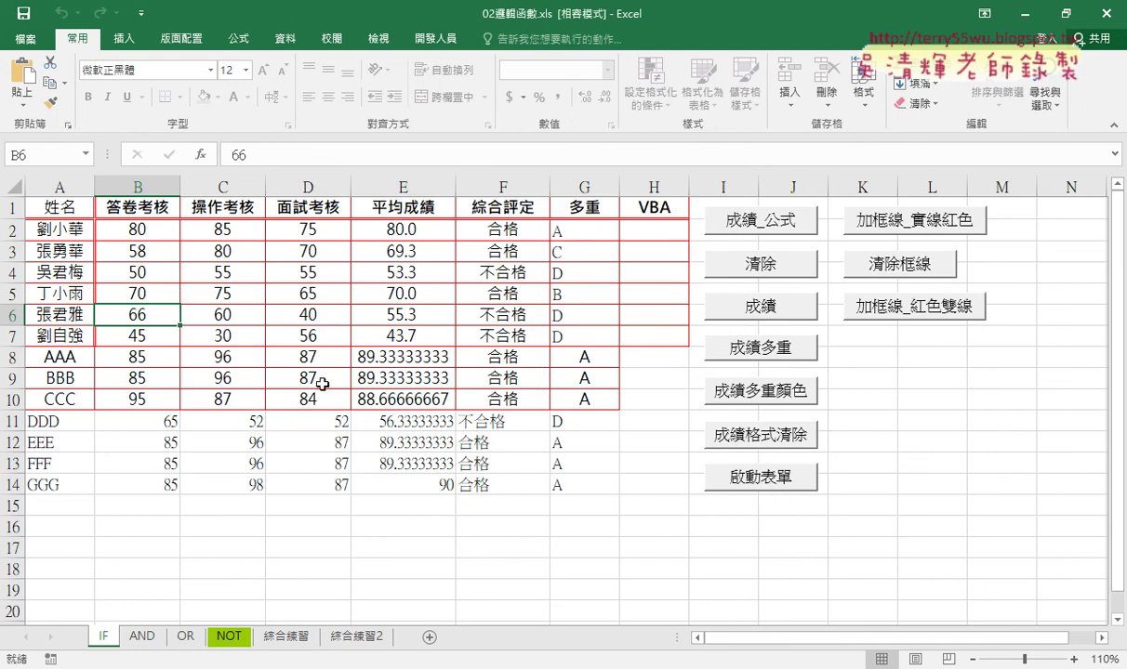
left_click(769, 480)
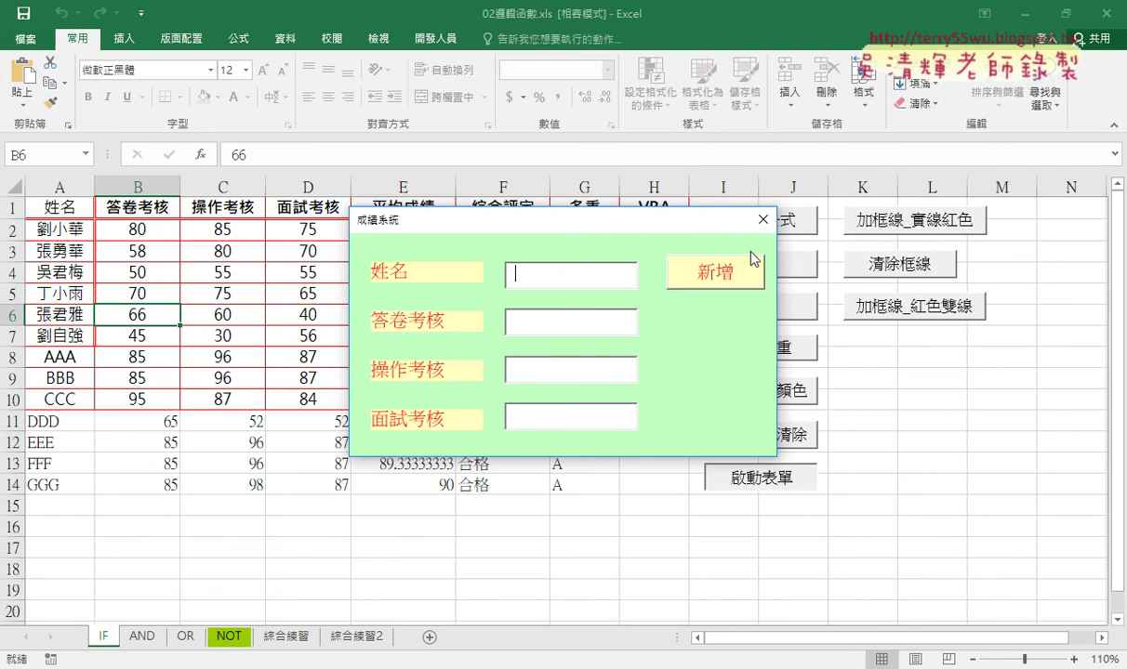
left_click(763, 220)
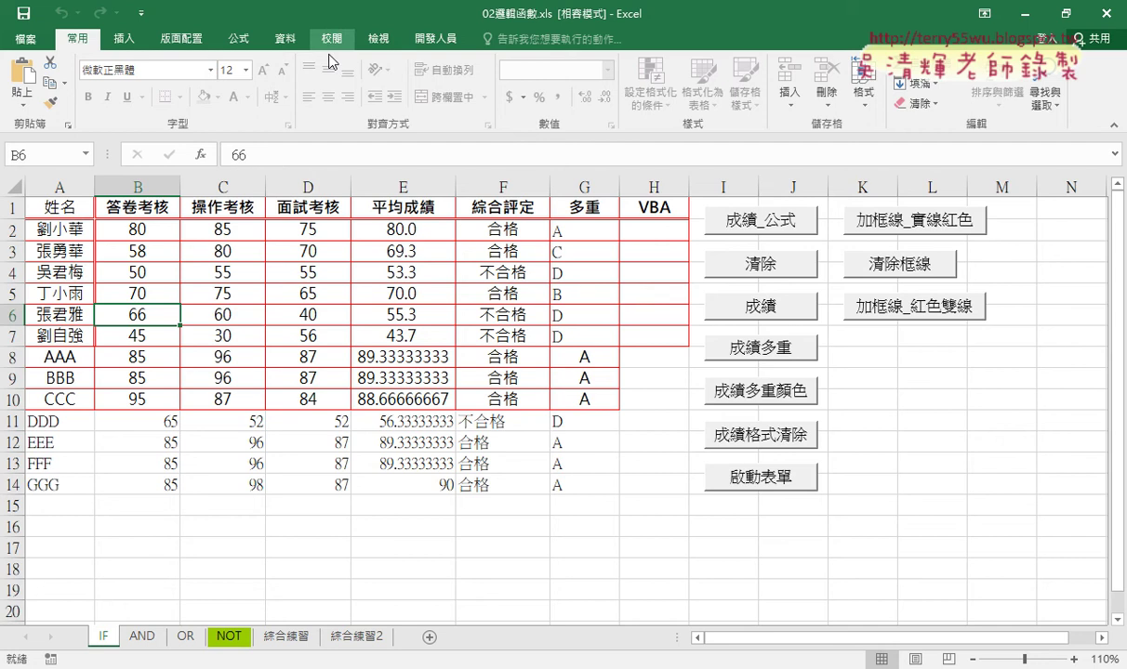
left_click(435, 38)
Step: Open the VBA editor and unlock the 02邏輯函數.xls project with its password
left_click(43, 93)
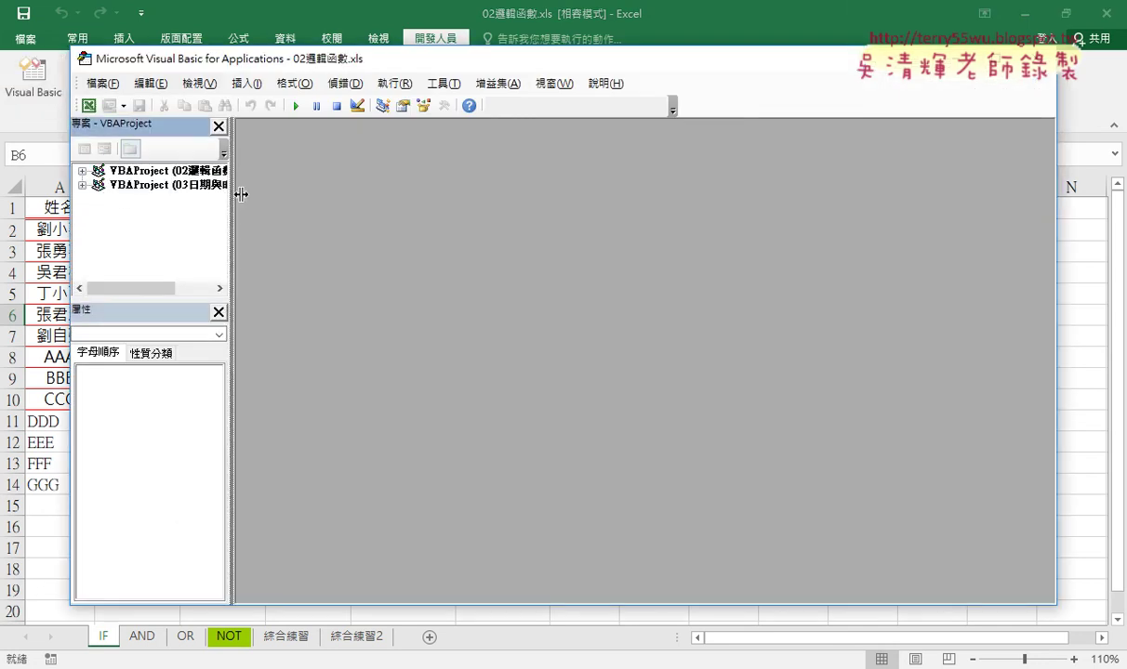
left_click_drag(229, 195, 334, 194)
left_click(155, 171)
left_click(82, 171)
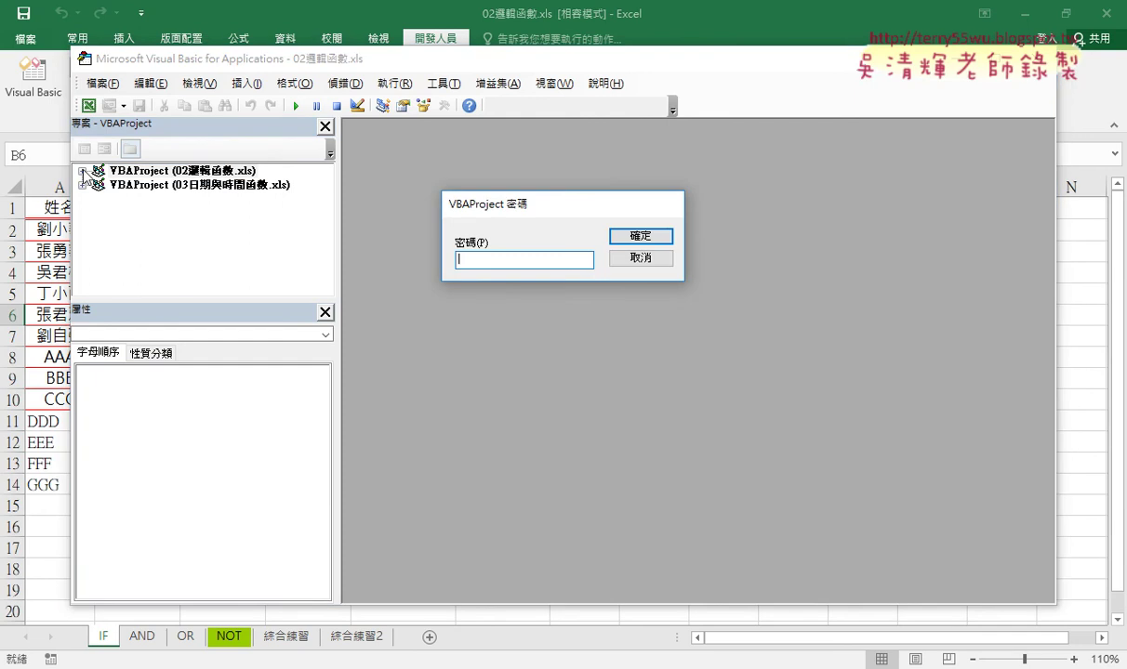
key("Return")
Step: Review the Module1 and Module2 code, then close the VBA editor
double_click(135, 213)
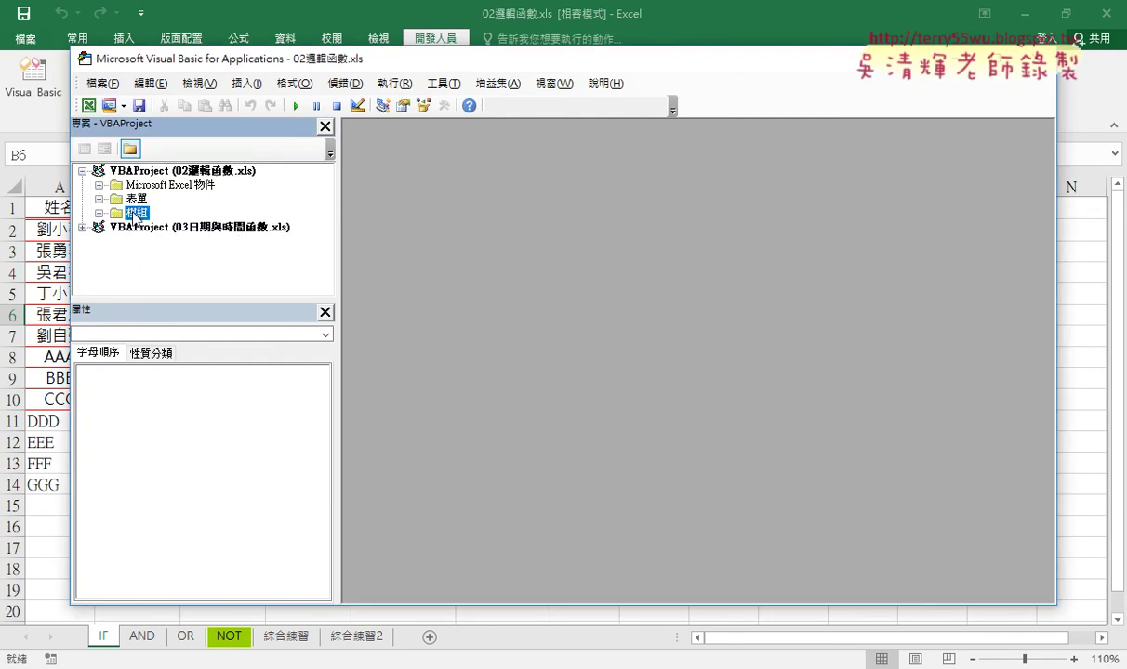
double_click(164, 228)
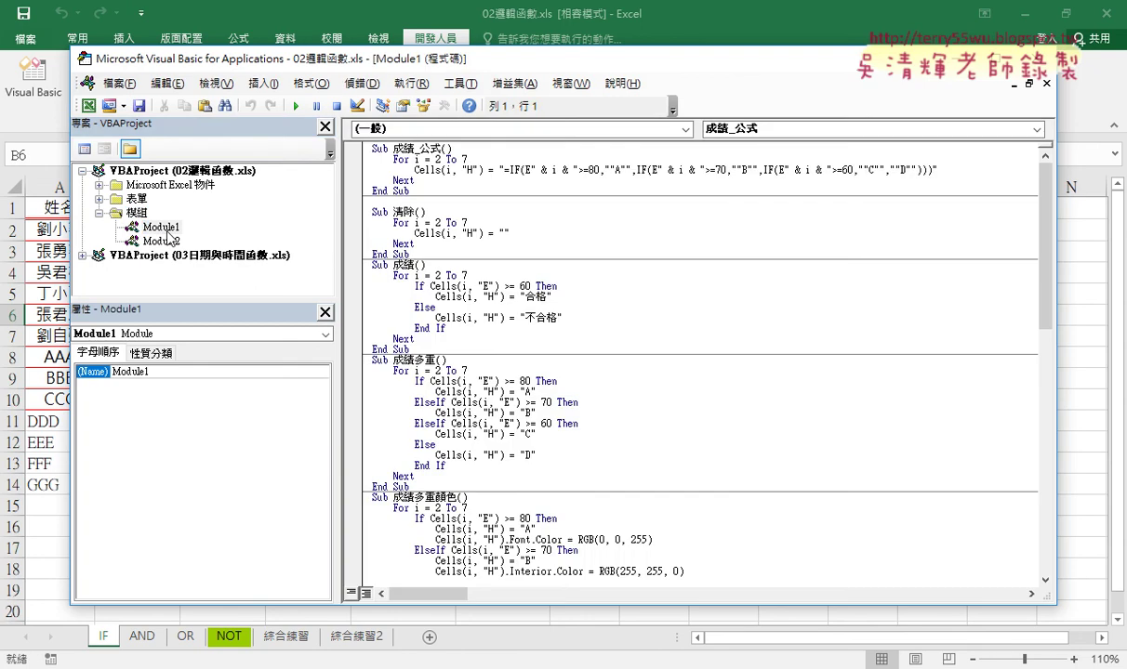
double_click(164, 242)
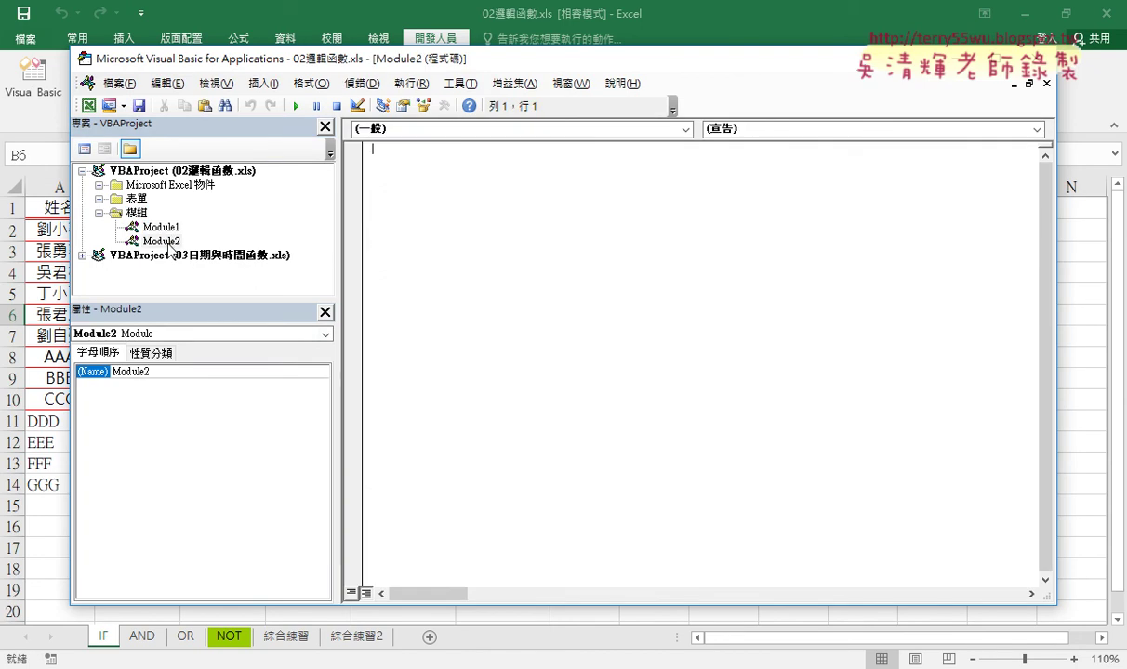
double_click(160, 227)
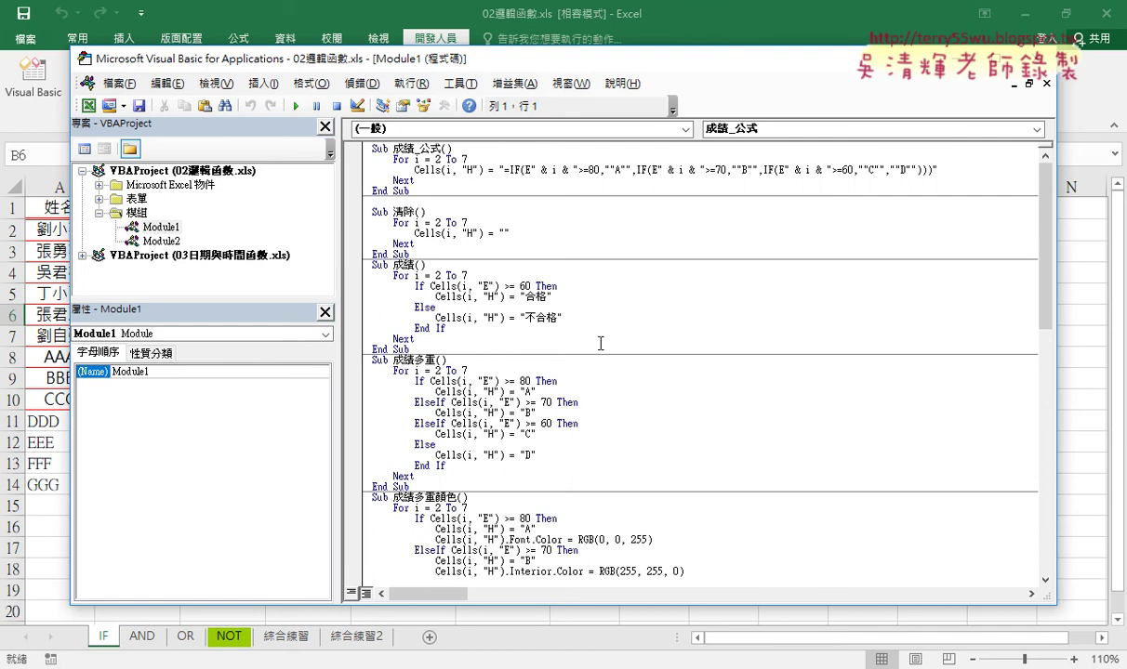
left_click(1042, 61)
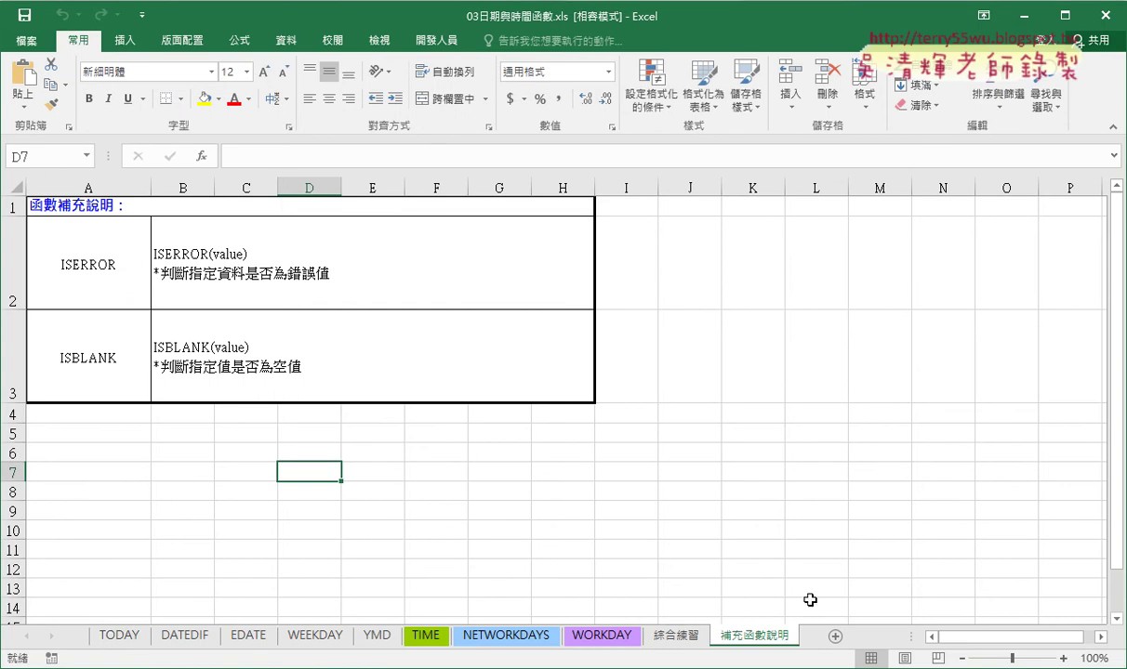
Step: On the 綜合練習 sheet, change A2's date from 2015/1/1 to 2020/1/1
left_click(671, 639)
scroll(692, 564, "up", 5)
scroll(692, 563, "up", 1)
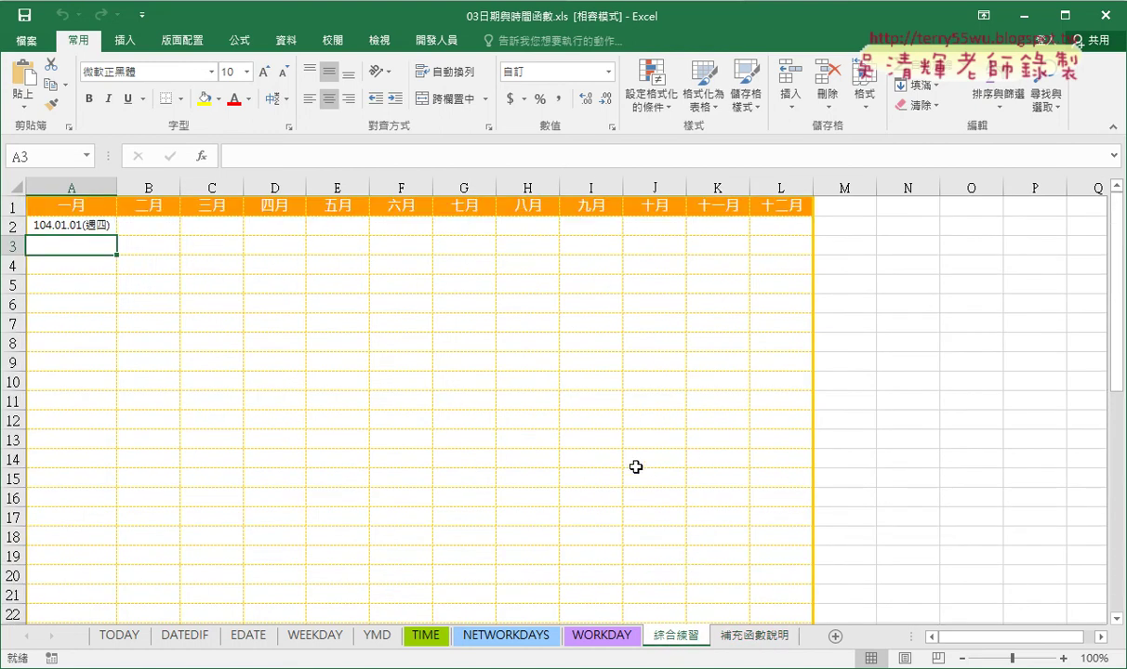
left_click(86, 224)
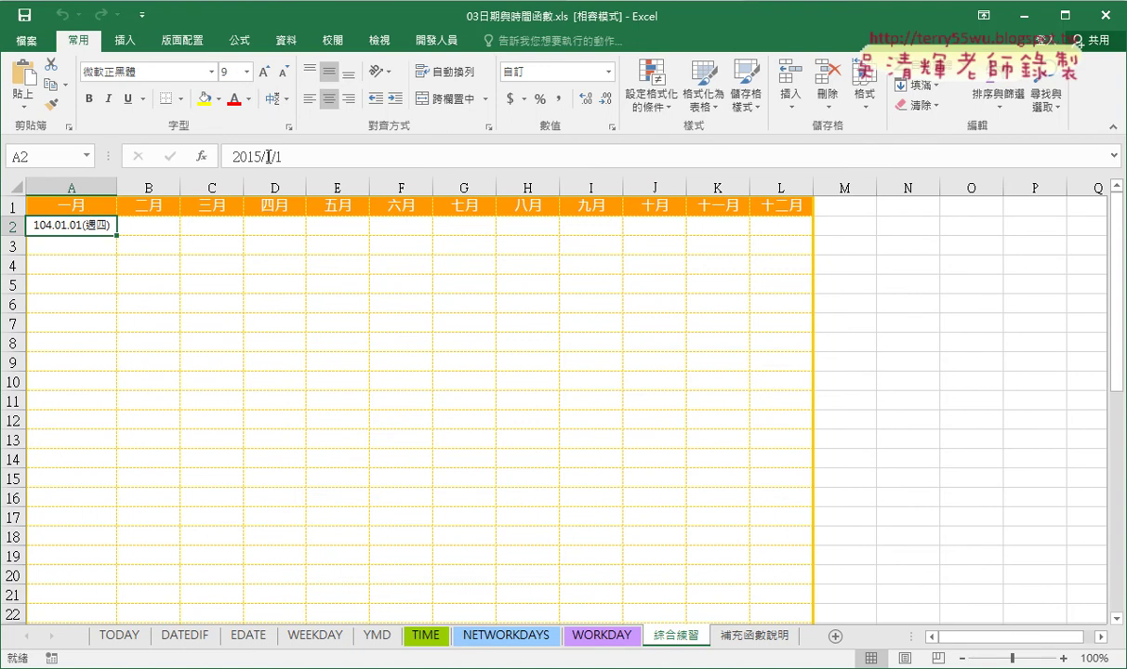
left_click(251, 155)
left_click_drag(251, 155, 261, 155)
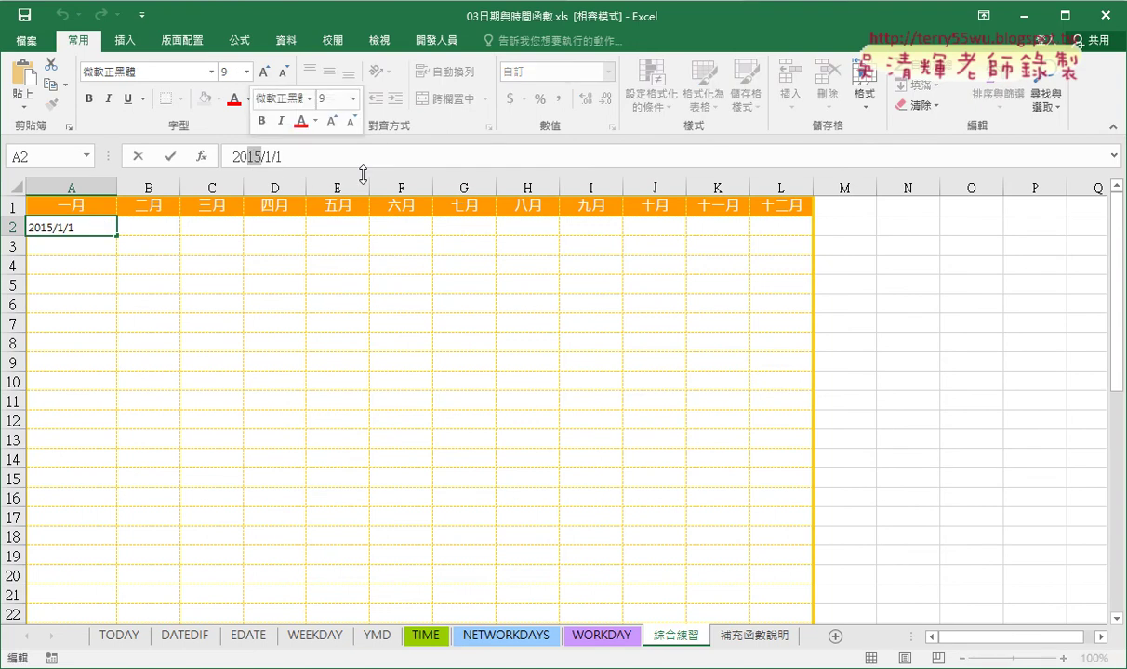
type("20")
left_click(246, 361)
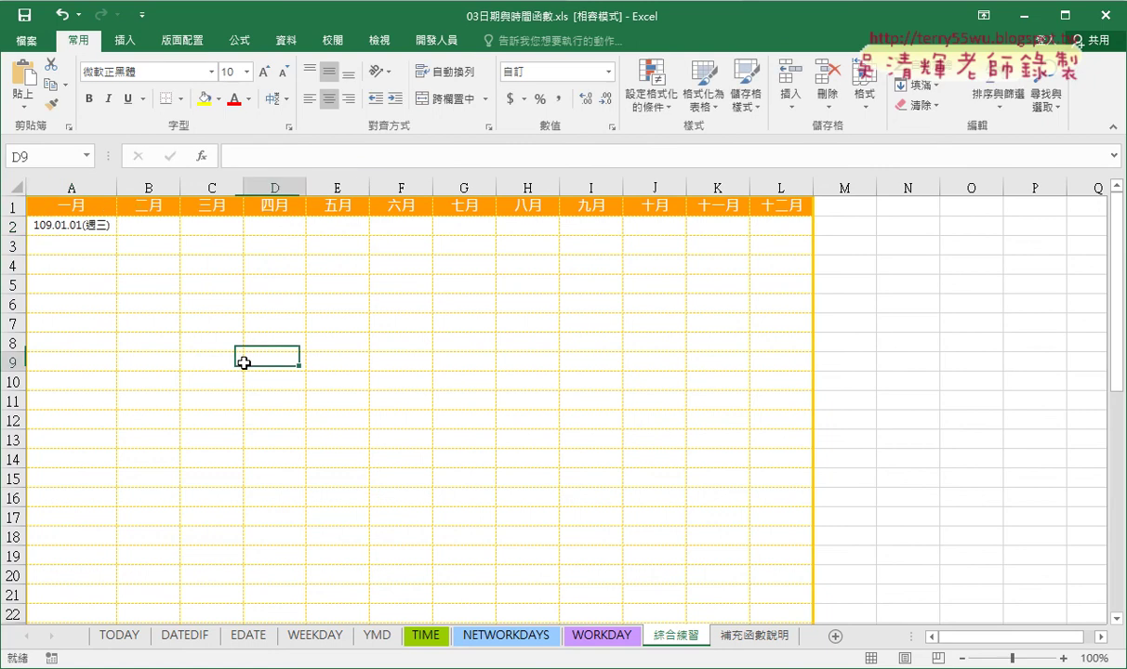
left_click(68, 227)
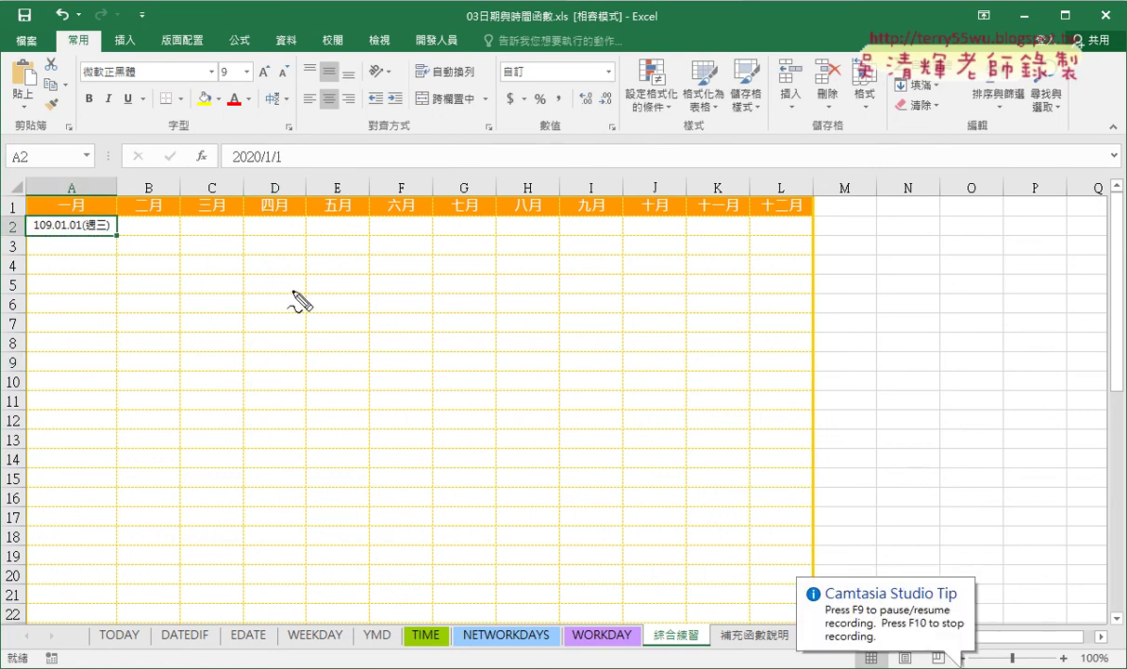
Step: Annotate the 2020/1/1 value and A2's display, underlining the 109 year and weekday
mouse_move(277, 181)
left_mouse_down()
mouse_move(287, 149)
mouse_move(250, 177)
left_mouse_up()
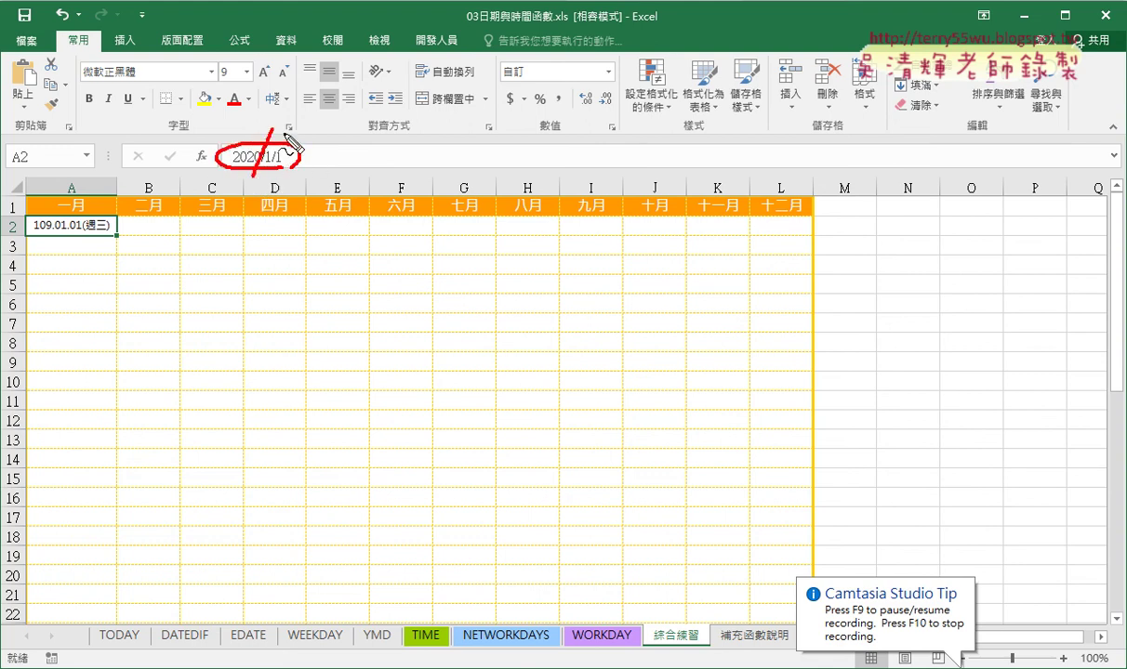
left_click_drag(284, 132, 263, 179)
left_click_drag(100, 250, 121, 250)
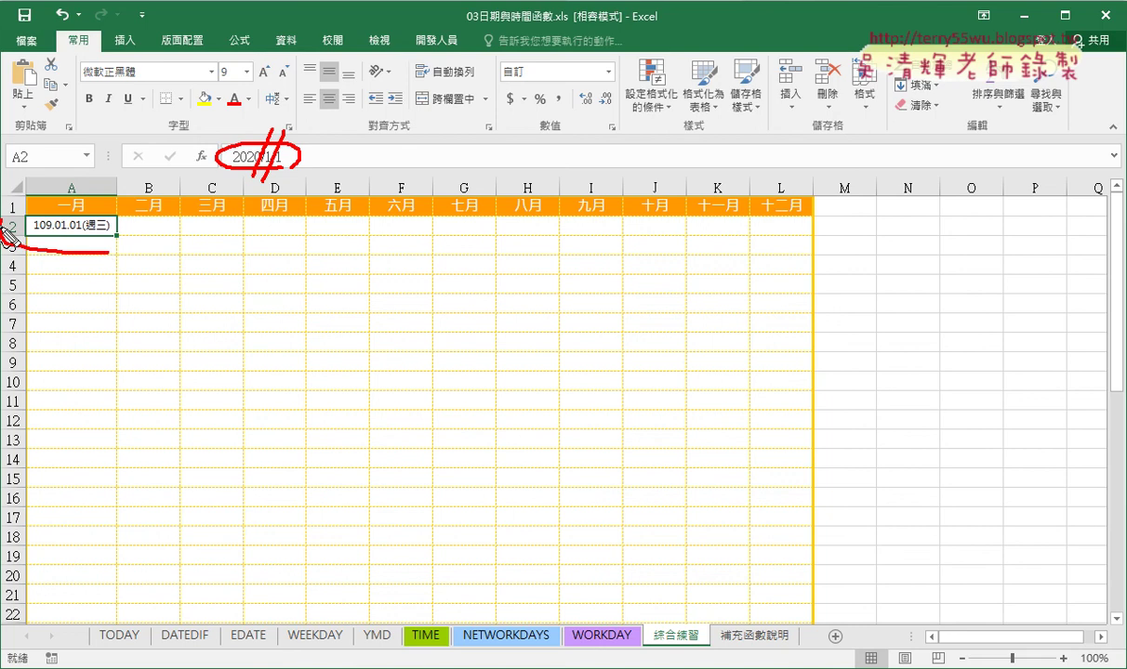
mouse_move(216, 159)
left_mouse_down()
mouse_move(100, 197)
mouse_move(139, 193)
left_mouse_up()
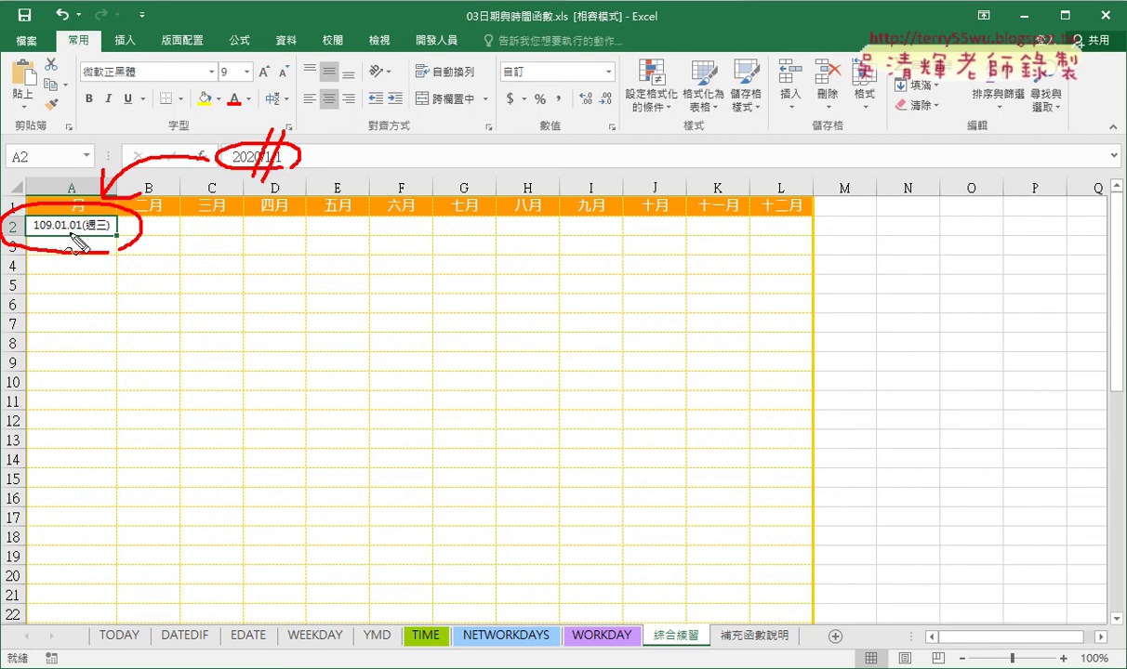
left_click_drag(54, 233, 80, 234)
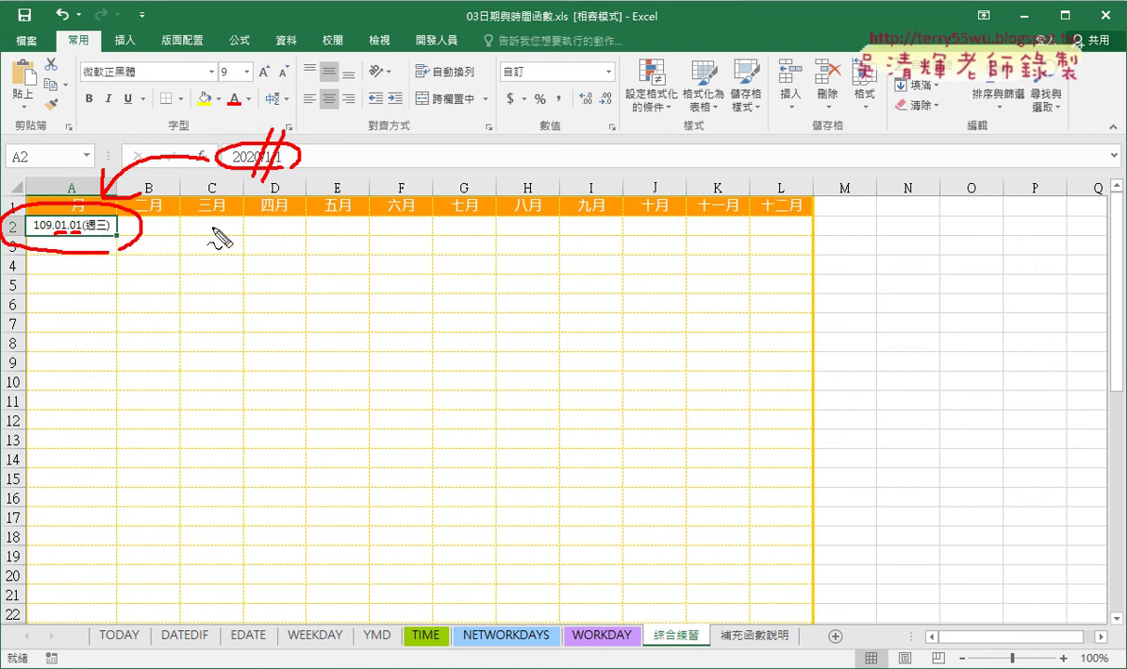
left_click_drag(86, 234, 104, 233)
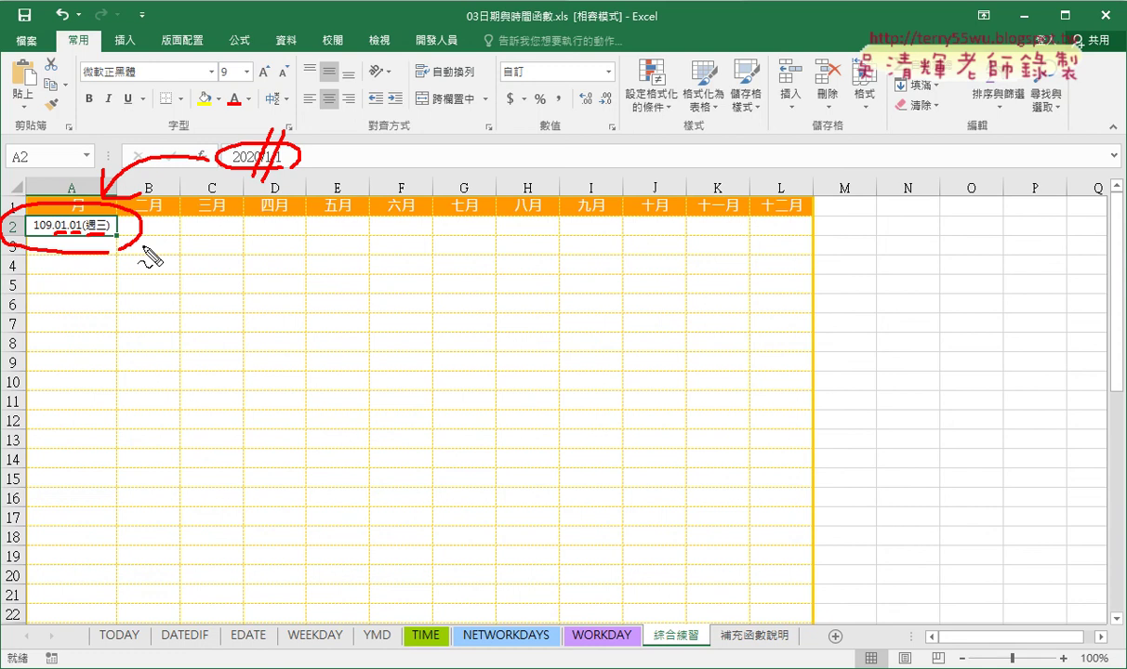
Step: Mark the sheet name, the fill directions across months and down column A, and sketch boxes
mouse_move(693, 644)
left_mouse_down()
mouse_move(641, 648)
mouse_move(651, 618)
left_mouse_up()
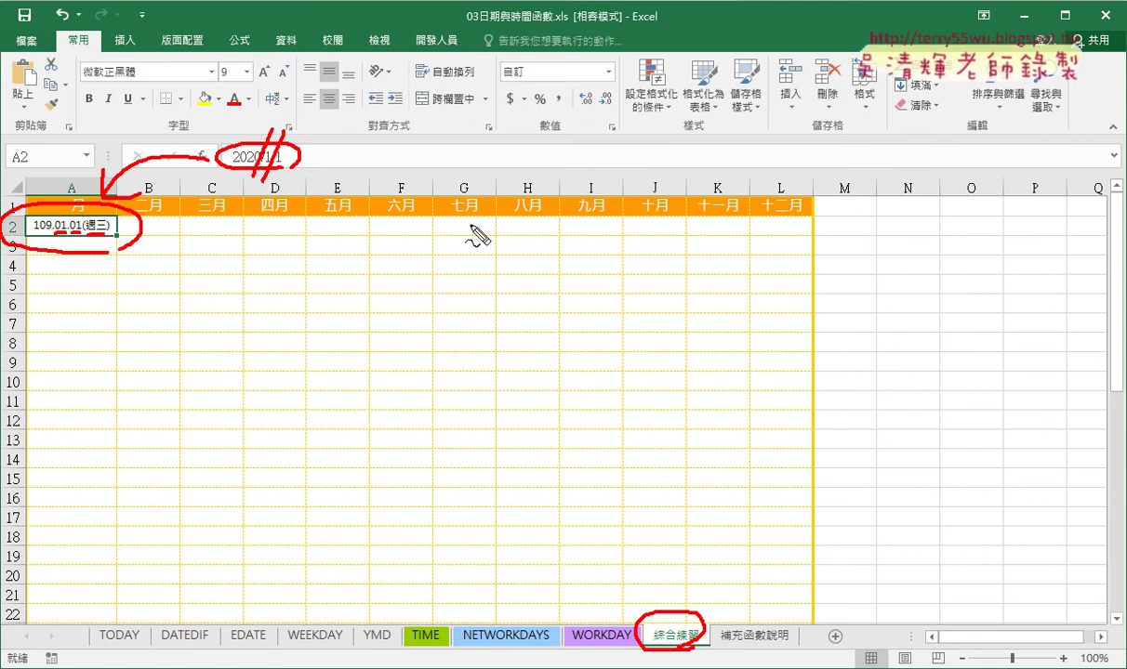
left_click_drag(142, 230, 260, 240)
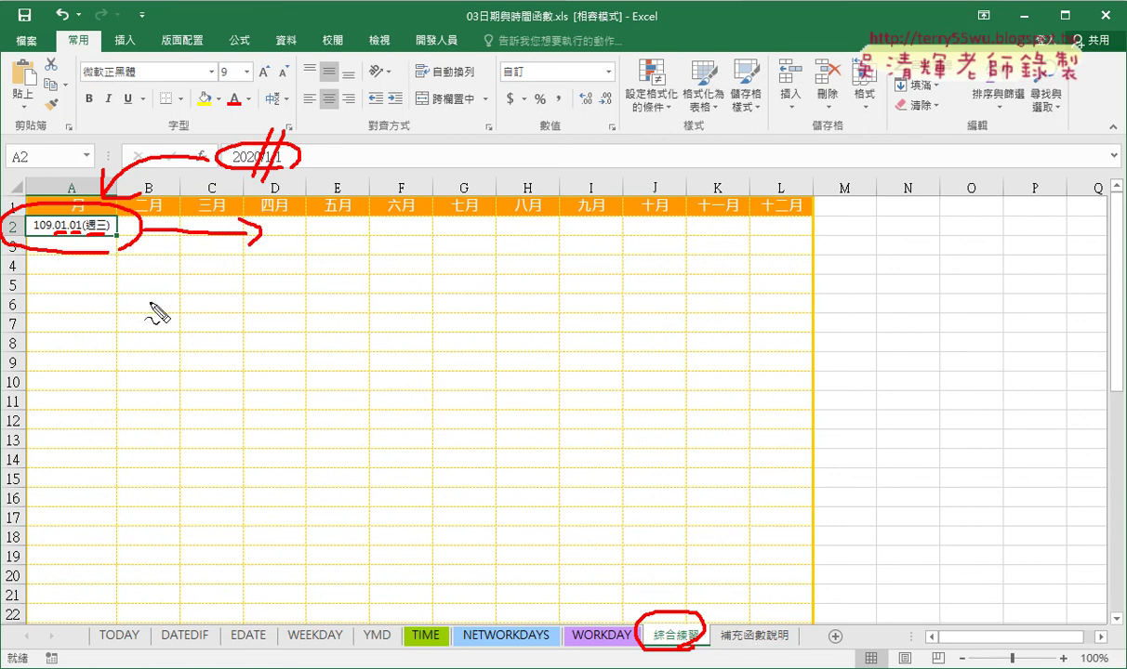
mouse_move(71, 250)
left_mouse_down()
mouse_move(67, 407)
mouse_move(93, 376)
left_mouse_up()
left_click_drag(102, 461, 482, 469)
left_click_drag(430, 425, 430, 517)
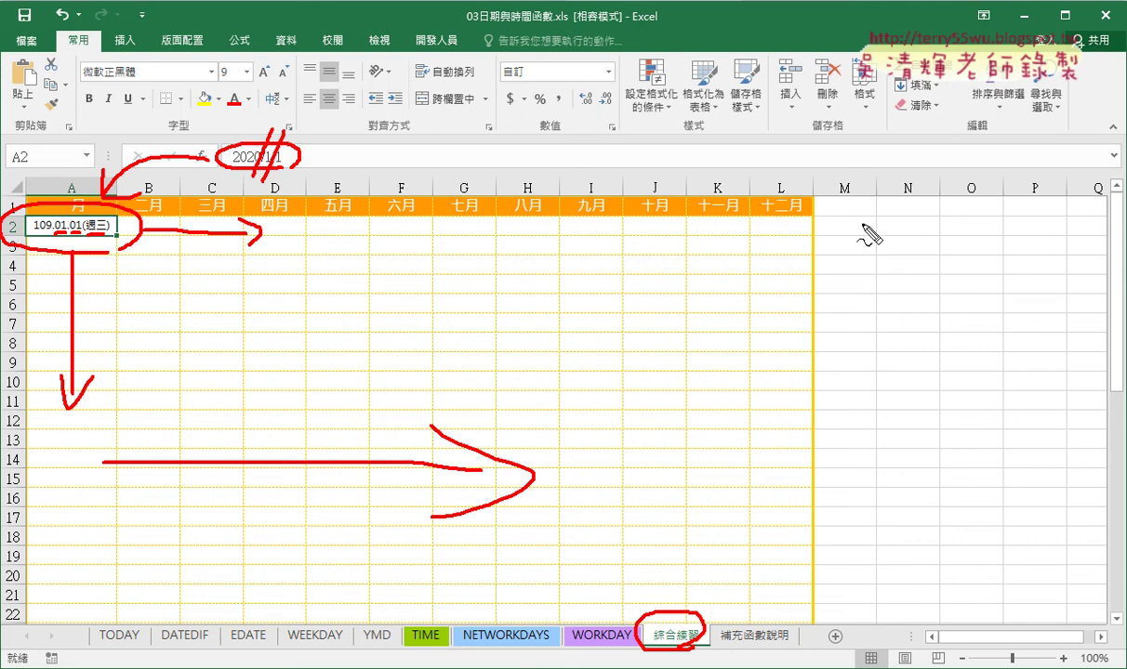
mouse_move(870, 251)
left_mouse_down()
mouse_move(868, 232)
mouse_move(929, 221)
mouse_move(930, 252)
mouse_move(868, 252)
left_mouse_up()
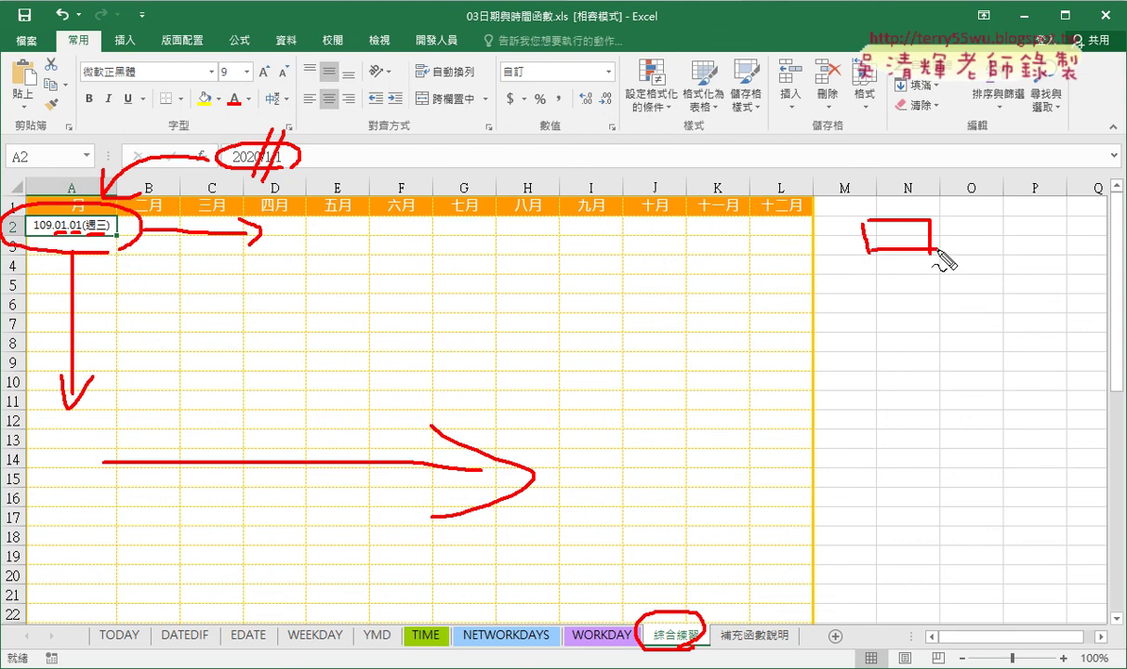
mouse_move(869, 266)
left_mouse_down()
mouse_move(869, 295)
mouse_move(886, 267)
mouse_move(930, 295)
mouse_move(870, 296)
left_mouse_up()
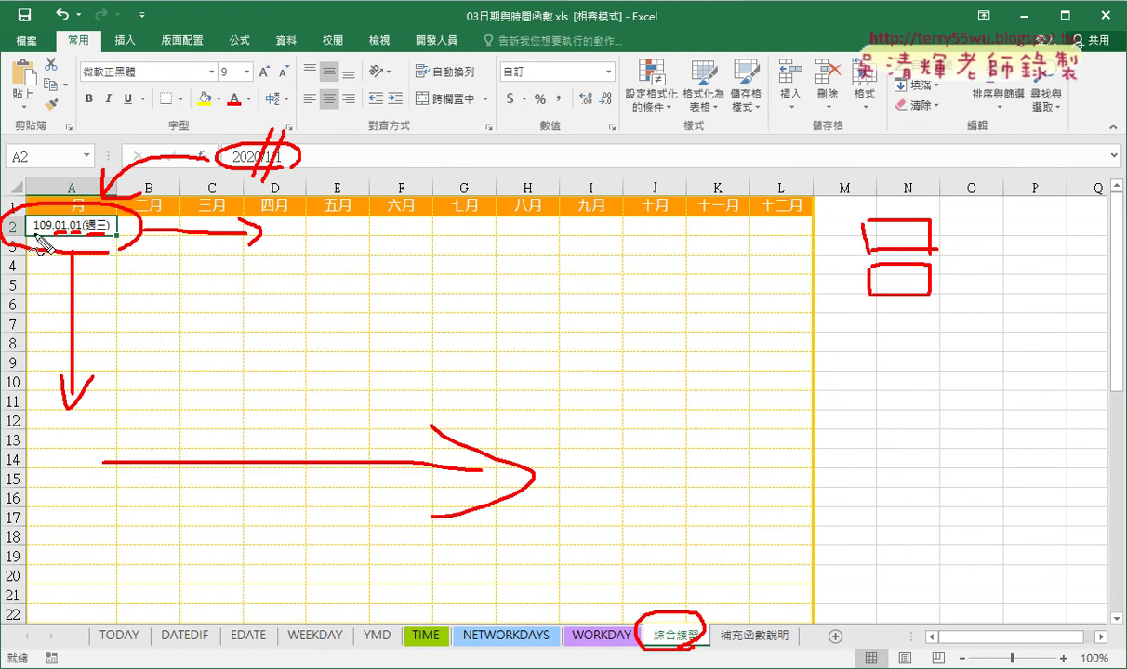
left_click_drag(33, 234, 46, 234)
left_click_drag(284, 186, 300, 185)
key("ctrl+z")
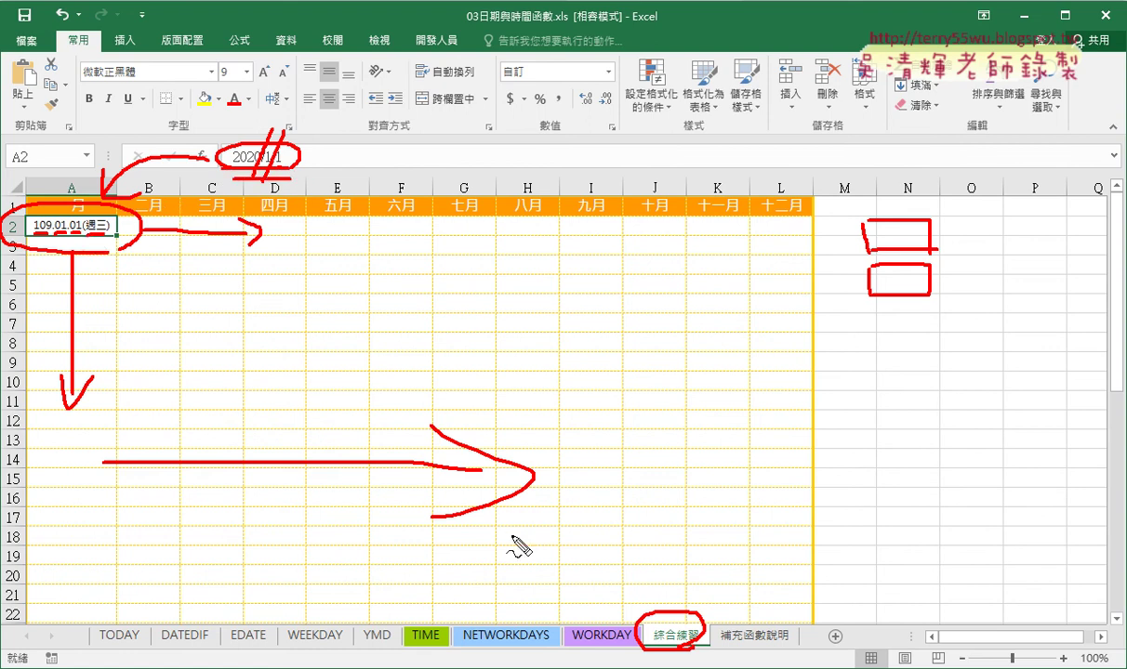
mouse_move(659, 602)
left_mouse_down()
mouse_move(541, 476)
mouse_move(244, 508)
mouse_move(110, 604)
mouse_move(149, 578)
left_mouse_up()
left_click_drag(153, 621, 181, 640)
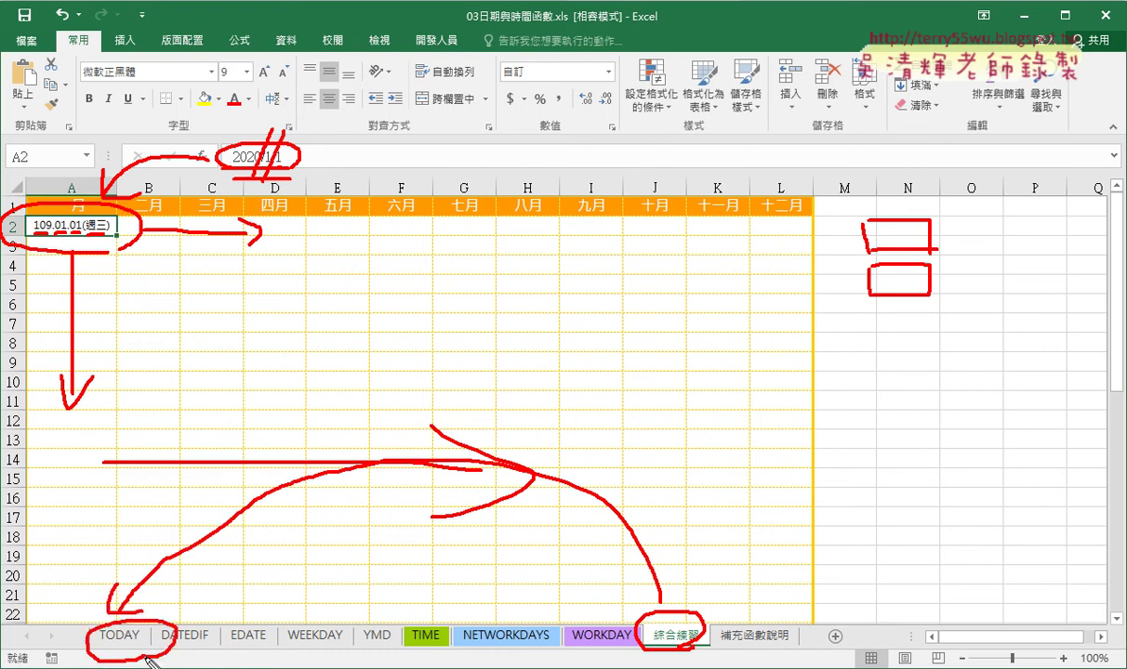
key("Escape")
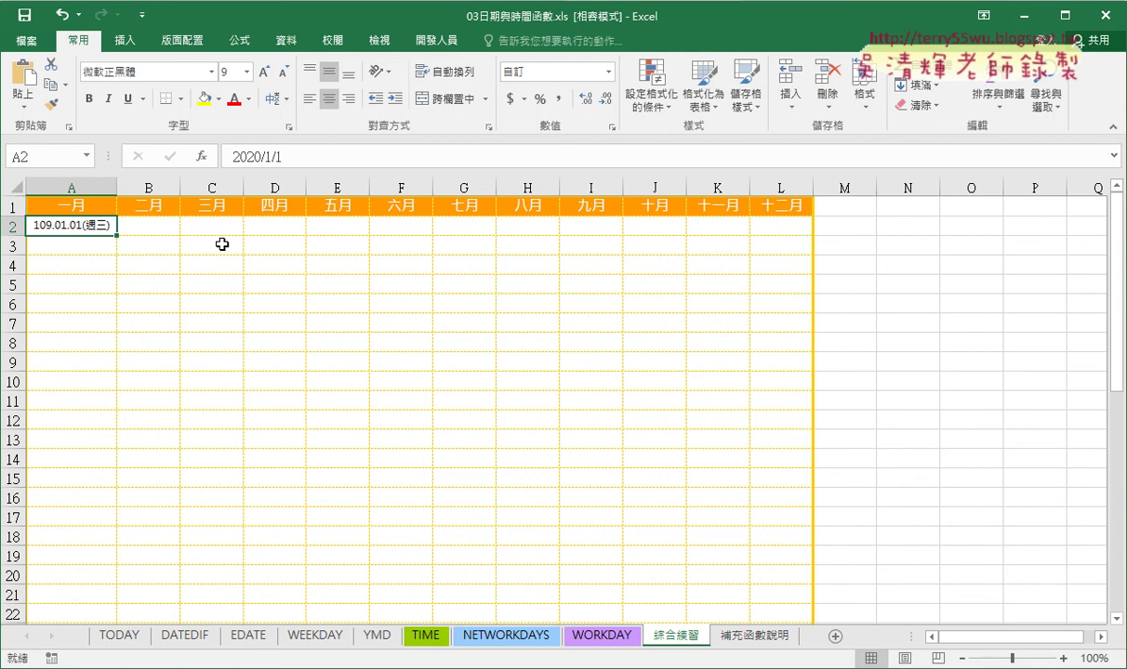
Step: Go to the TODAY sheet, zoom in, and select C3
left_click(120, 638)
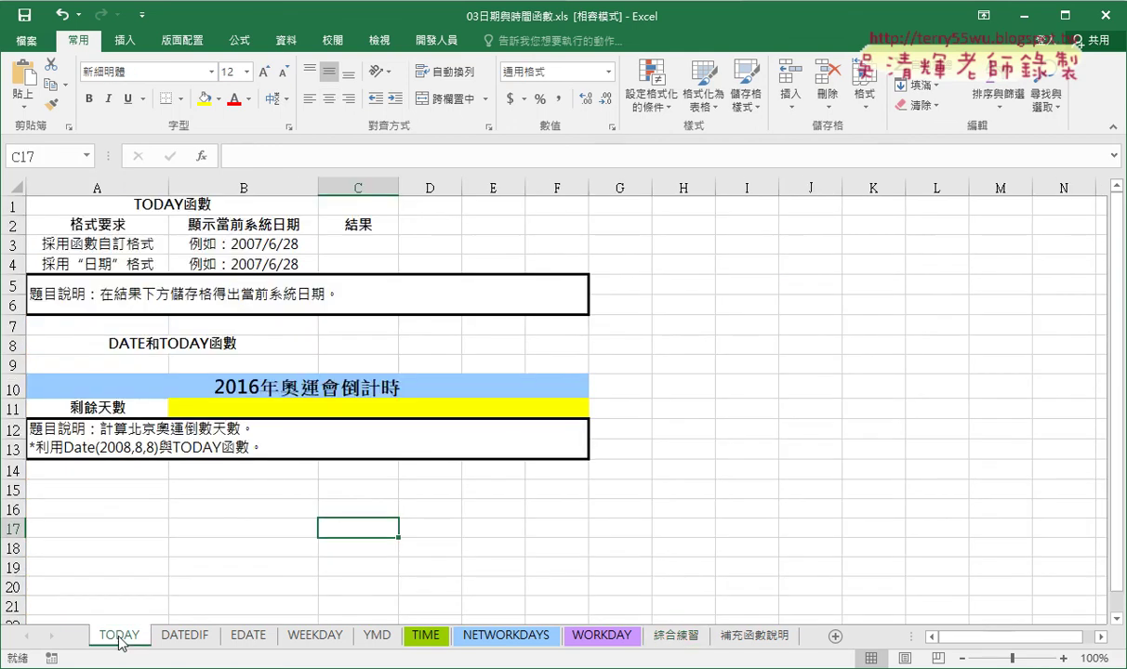
left_click(1063, 658)
left_click(1062, 658)
left_click(1063, 658)
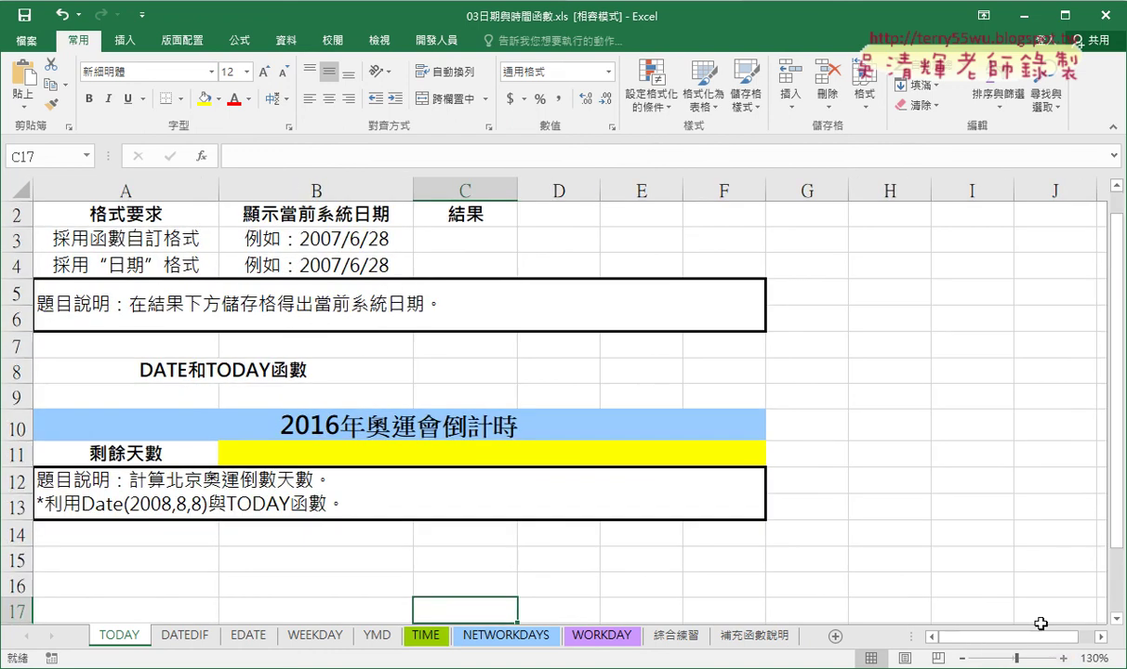
left_click(457, 246)
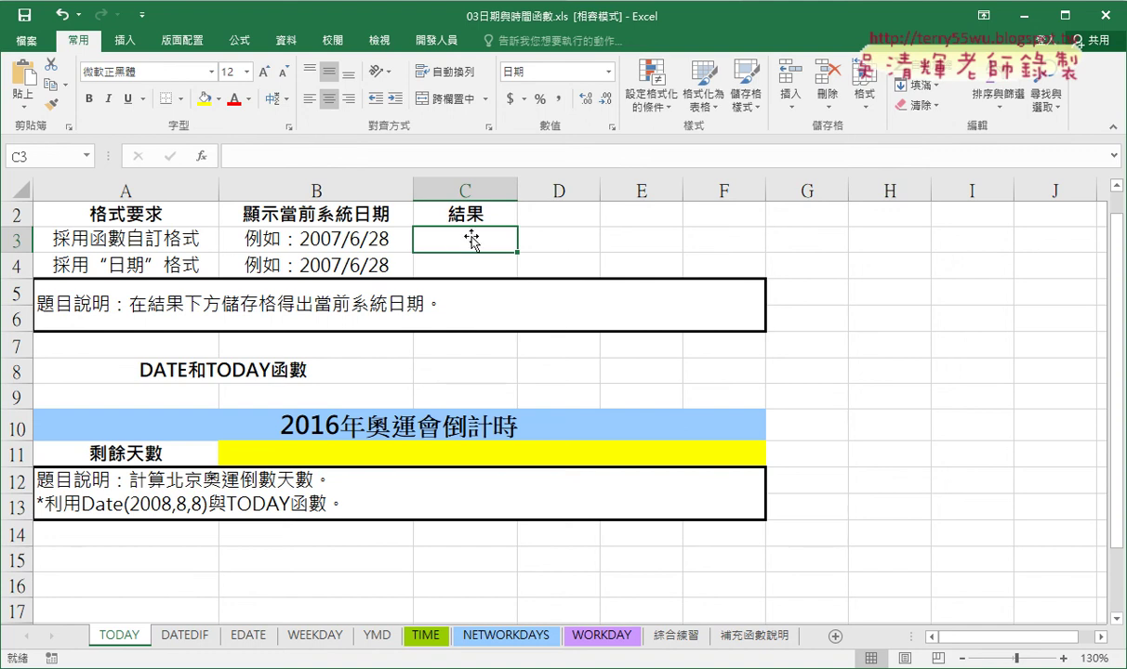
Step: Insert =TODAY() into C3 from the date and time functions, then widen column C
left_click(200, 156)
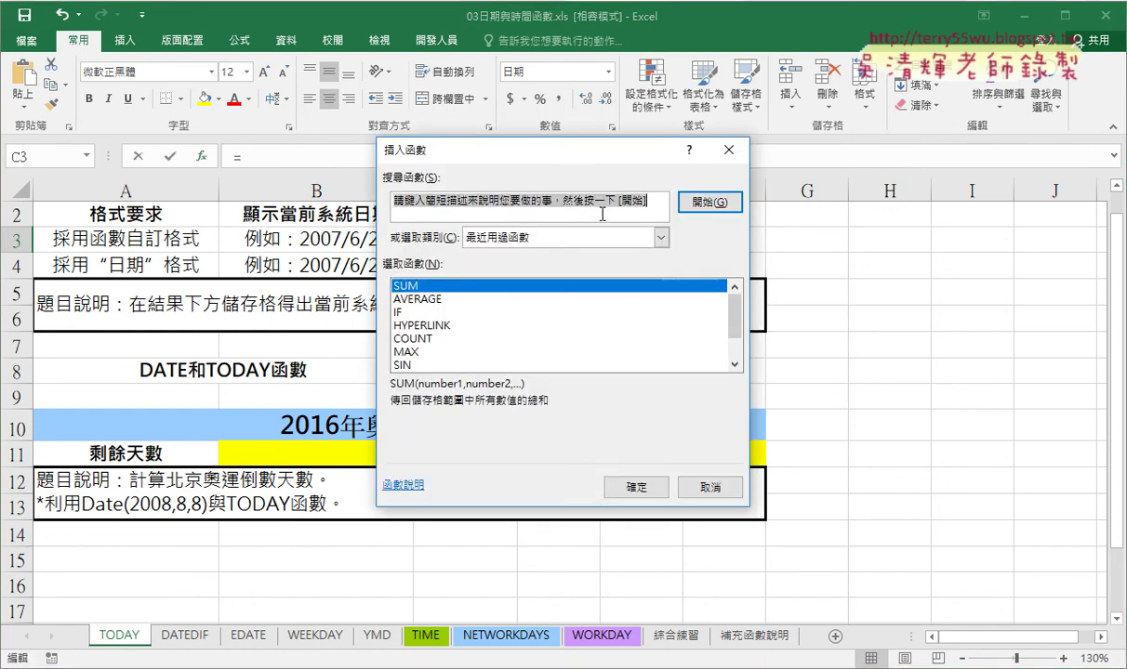
left_click(660, 238)
left_click(595, 284)
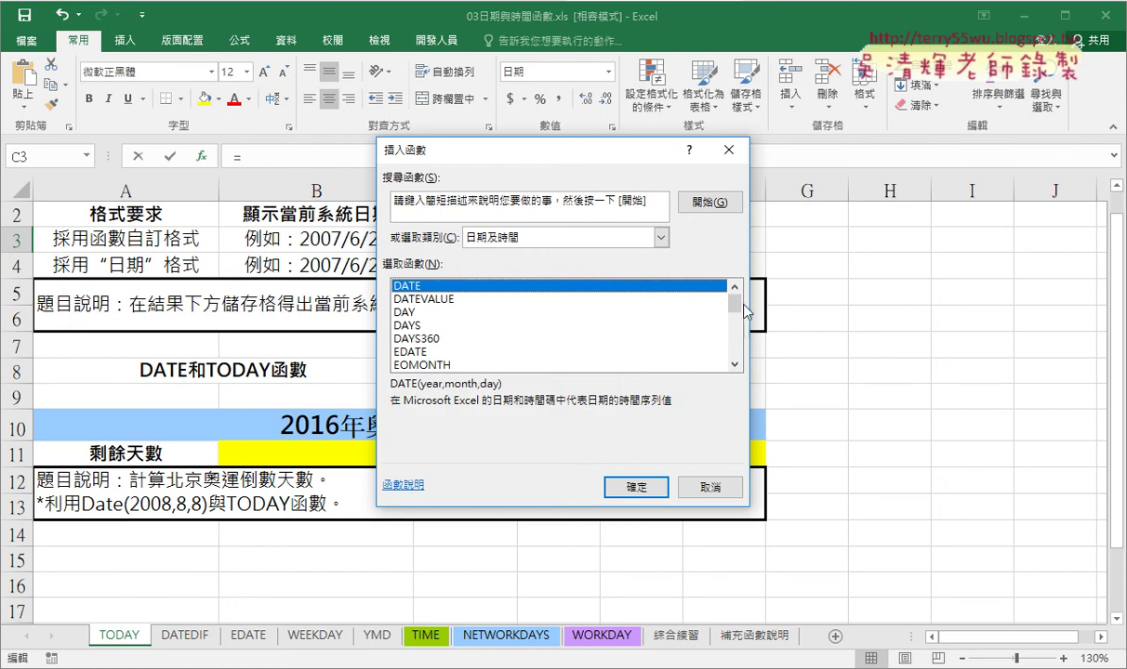
left_click_drag(743, 304, 735, 341)
left_click(446, 367)
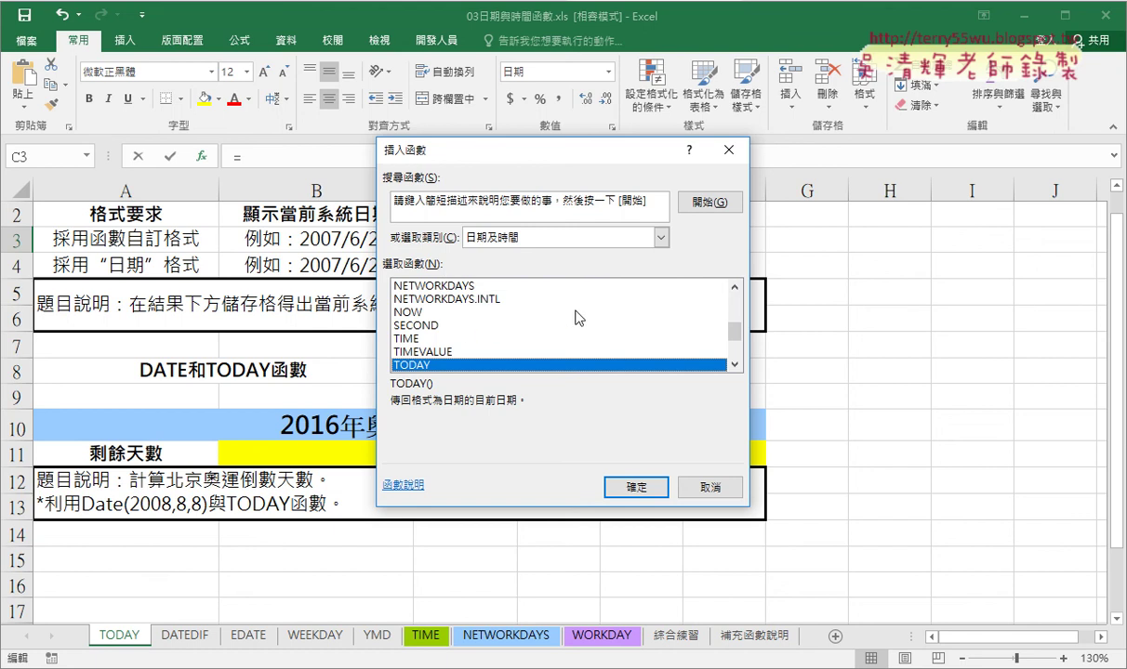
left_click_drag(626, 149, 877, 152)
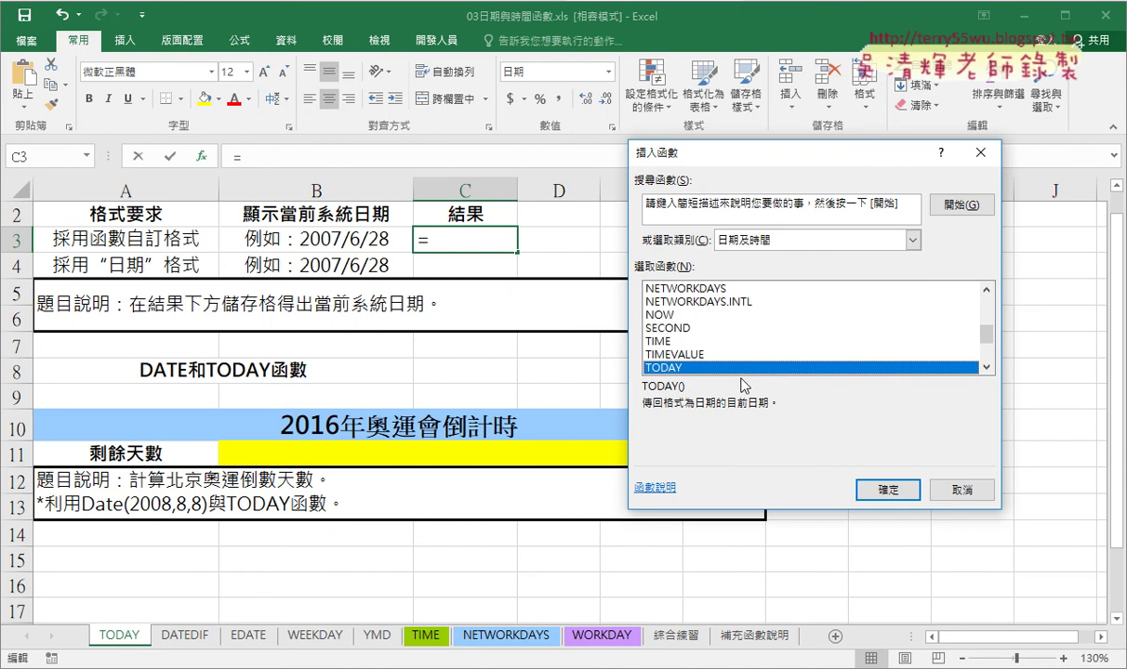
left_click(885, 490)
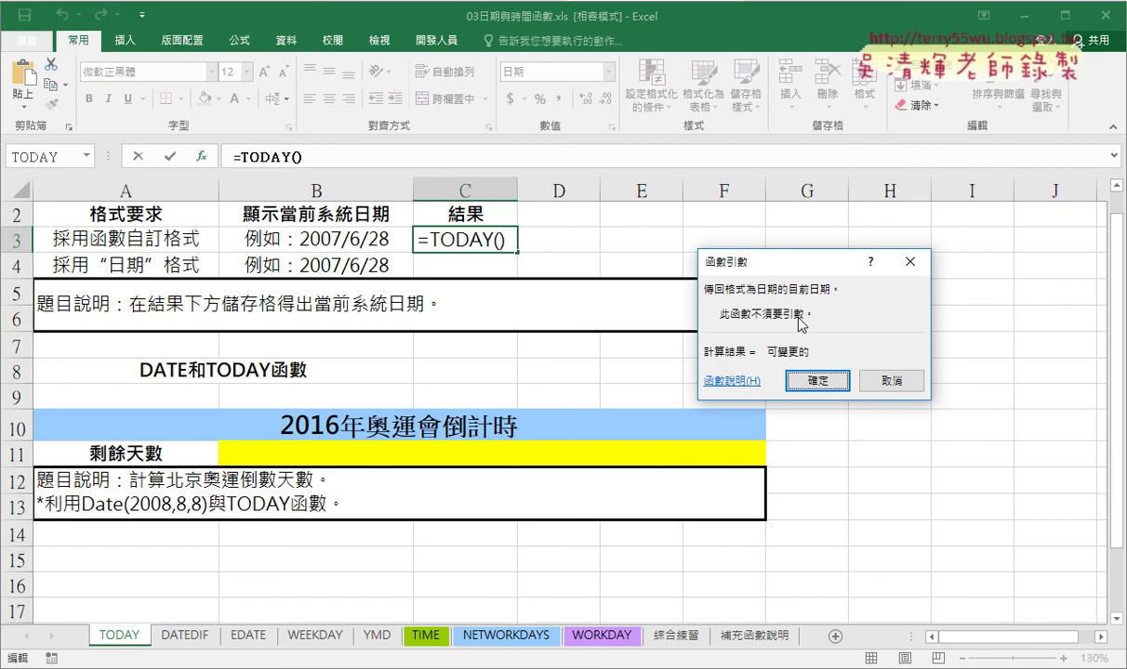
left_click(819, 383)
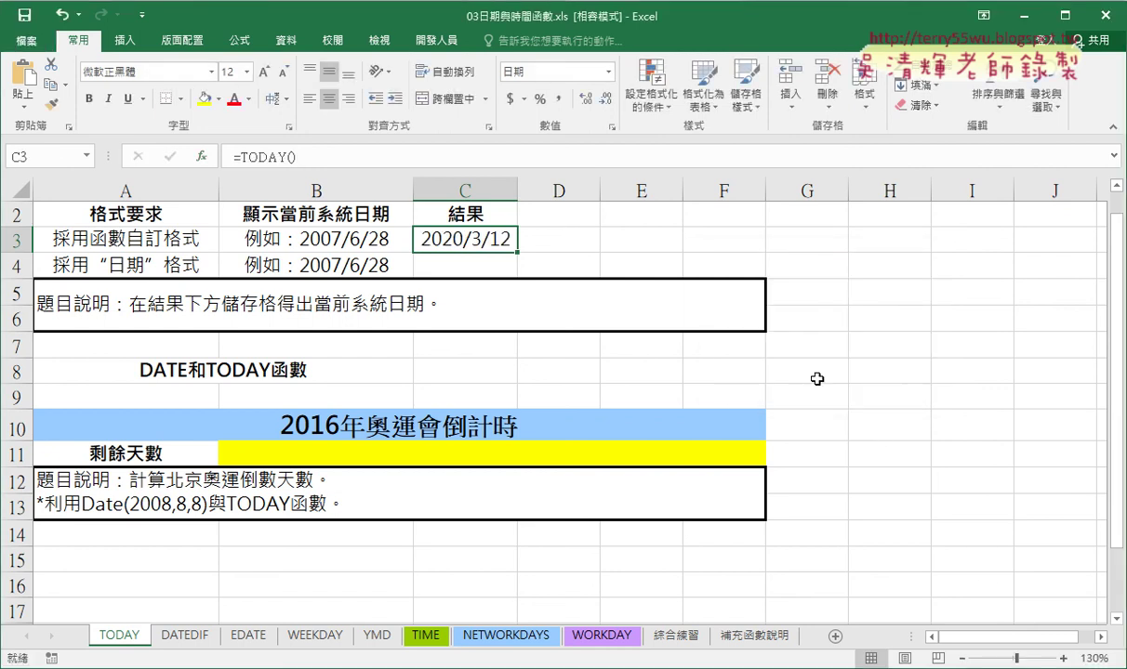
left_click_drag(516, 189, 566, 189)
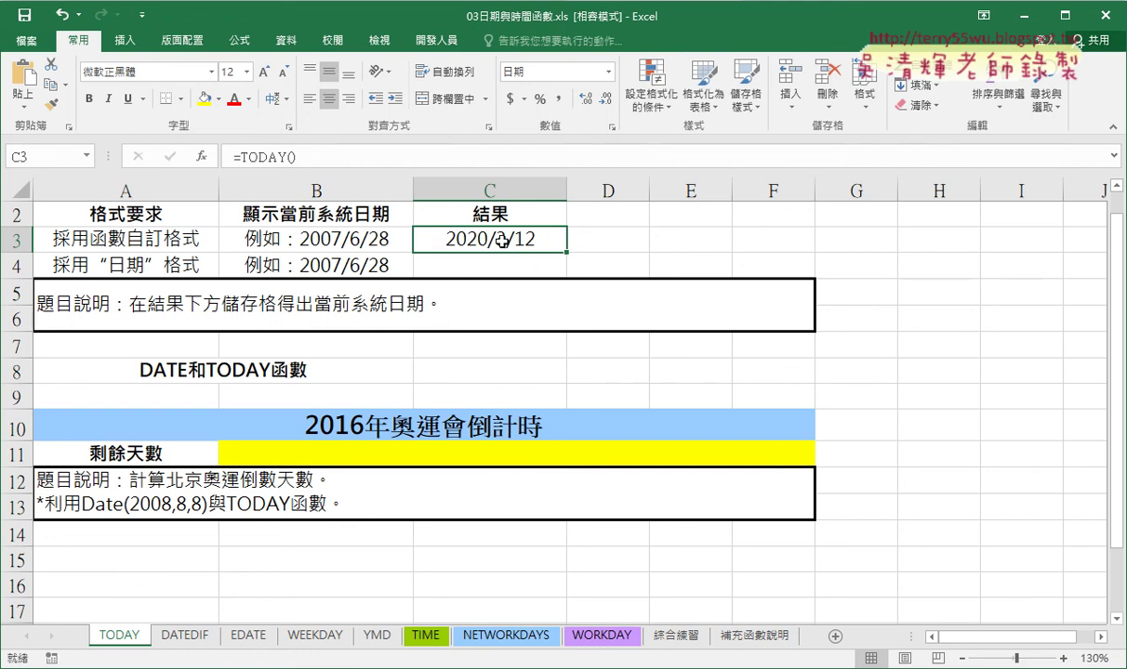
left_click(668, 634)
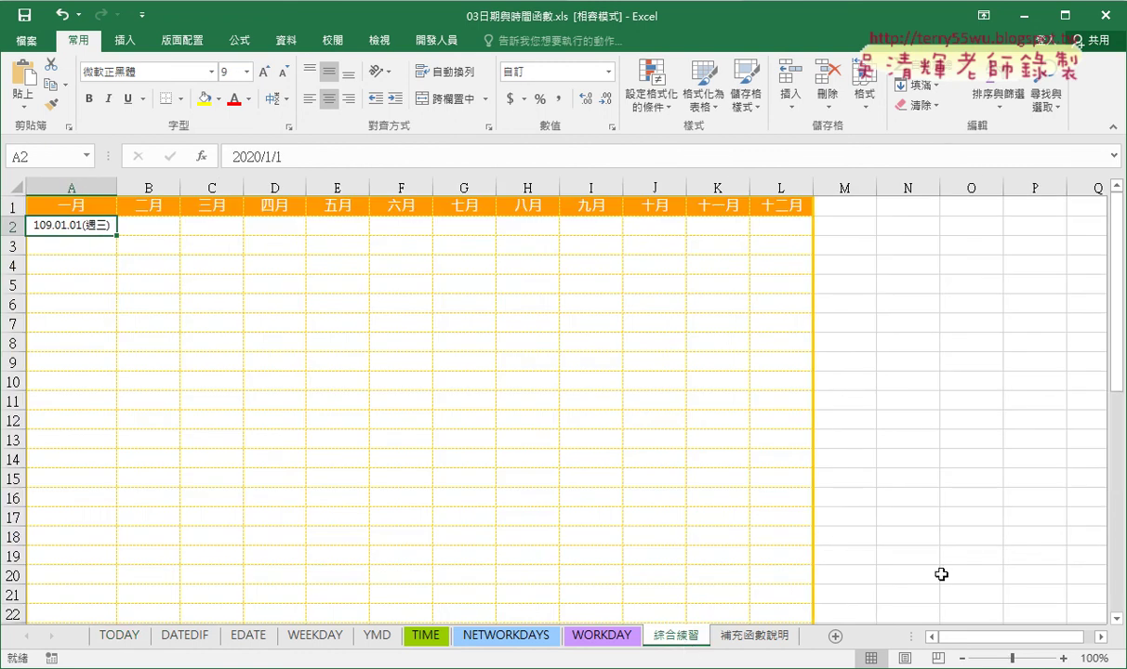
left_click(1060, 658)
left_click(1060, 659)
left_click(1060, 659)
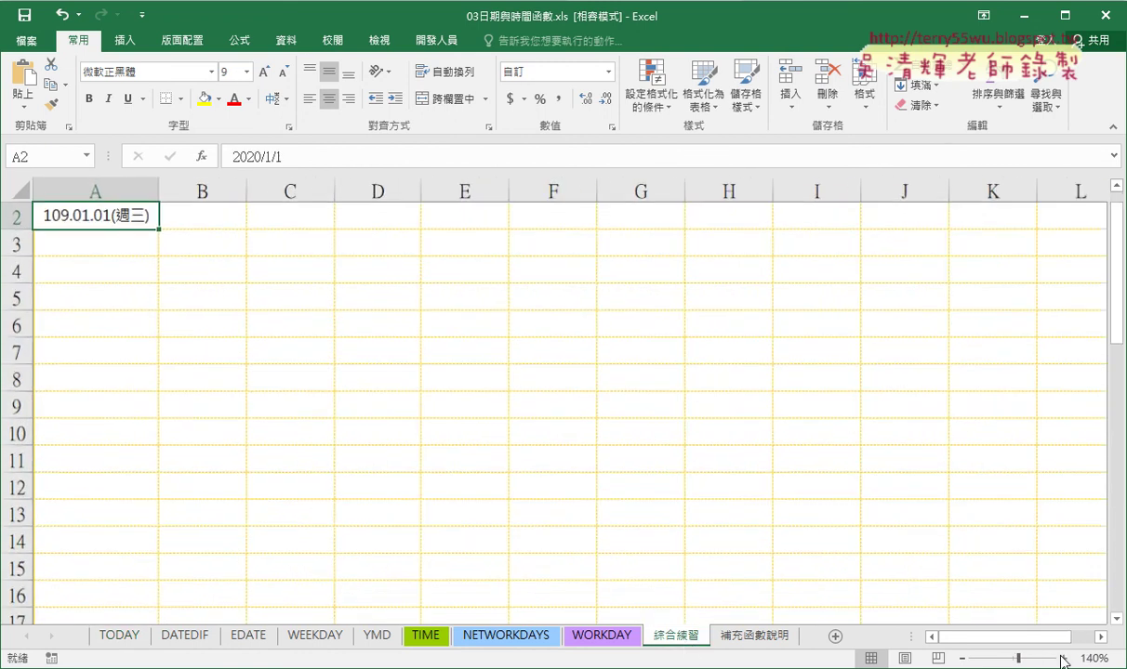
left_click(1060, 658)
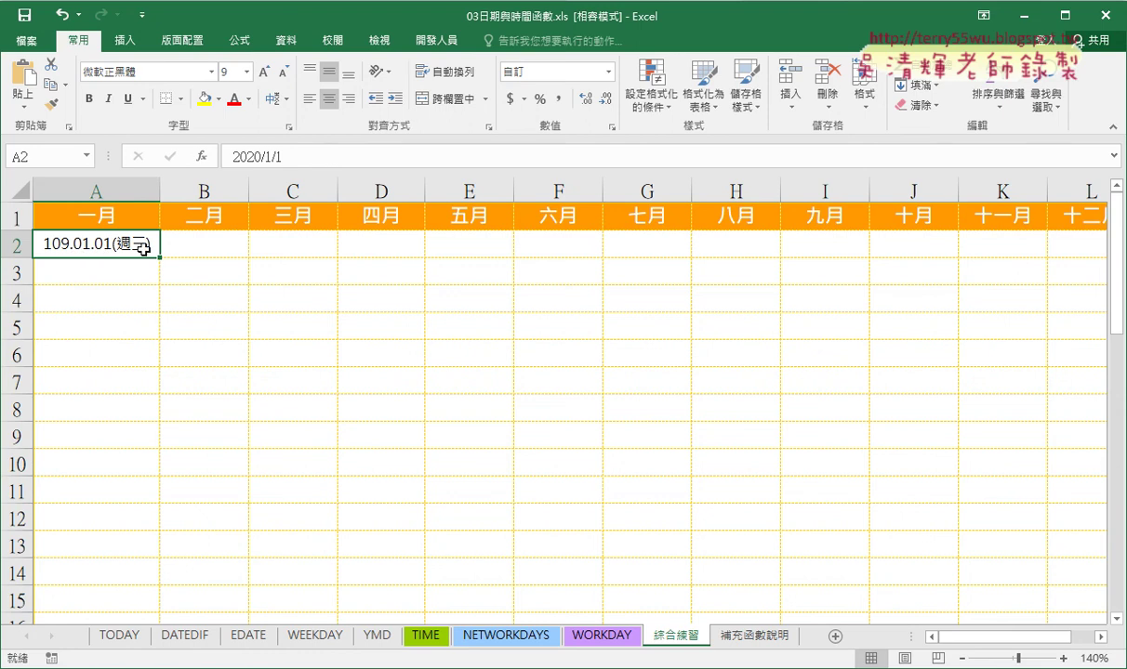
left_click(119, 635)
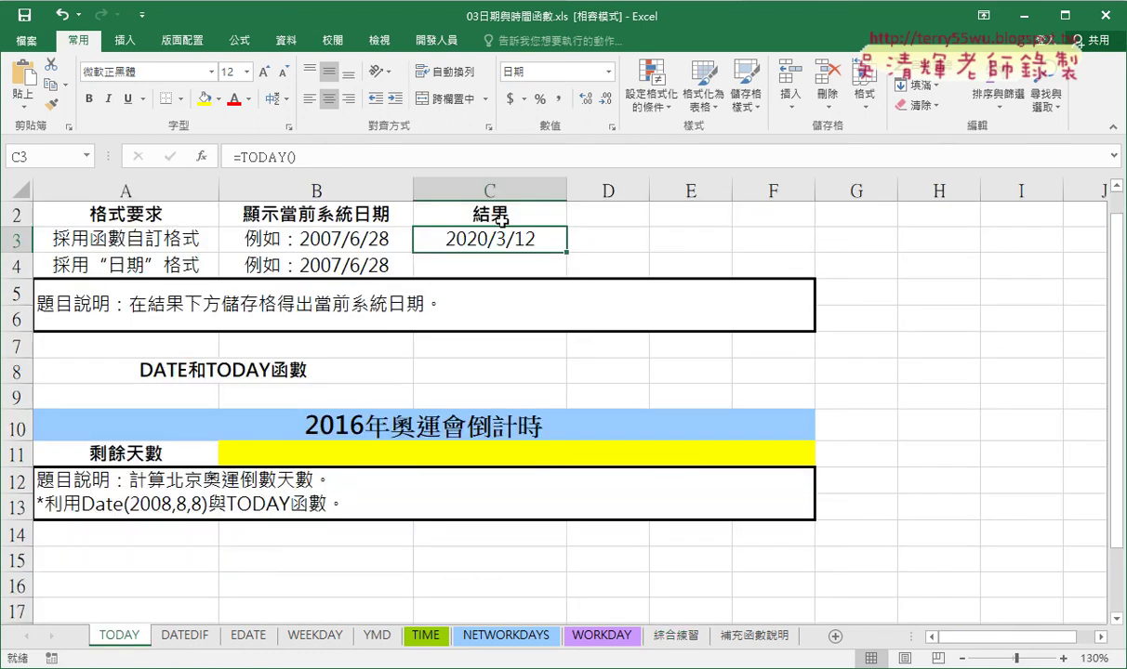
Step: Insert =NOW() into C4, choosing NOW from the 日期及時間 category
left_click(503, 264)
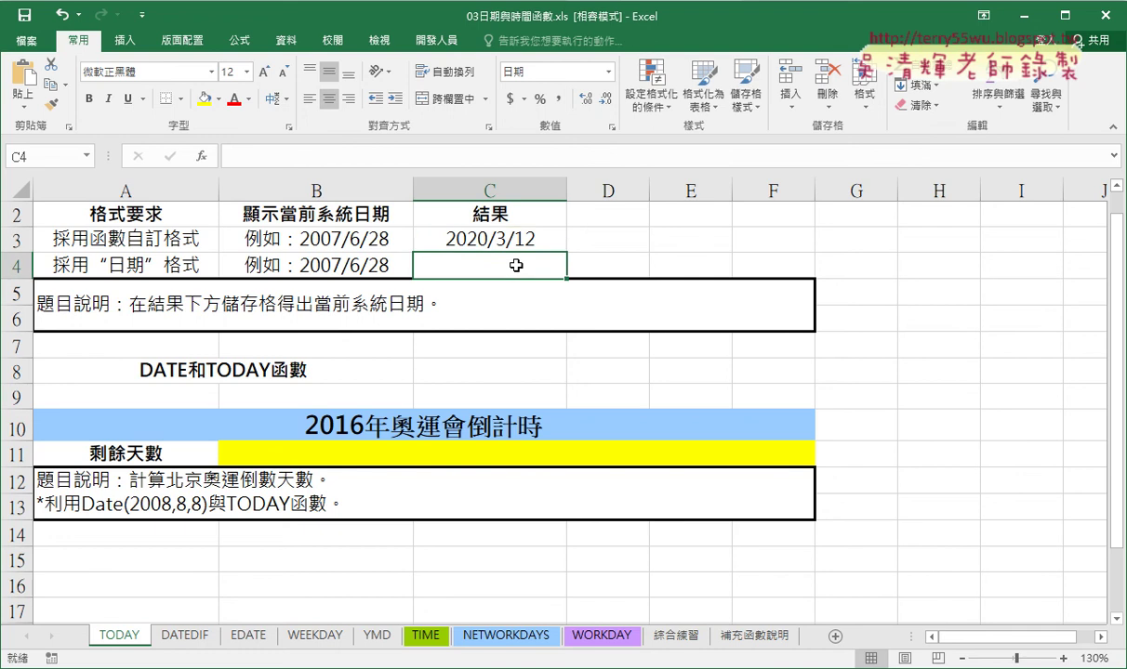
left_click(199, 157)
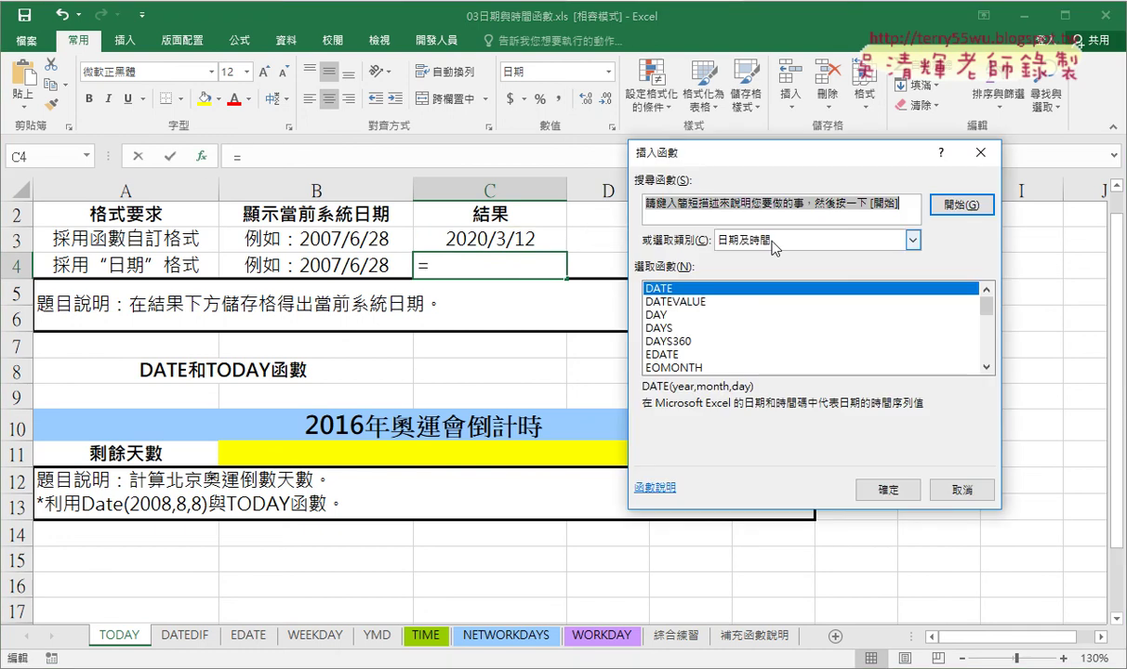
left_click(987, 368)
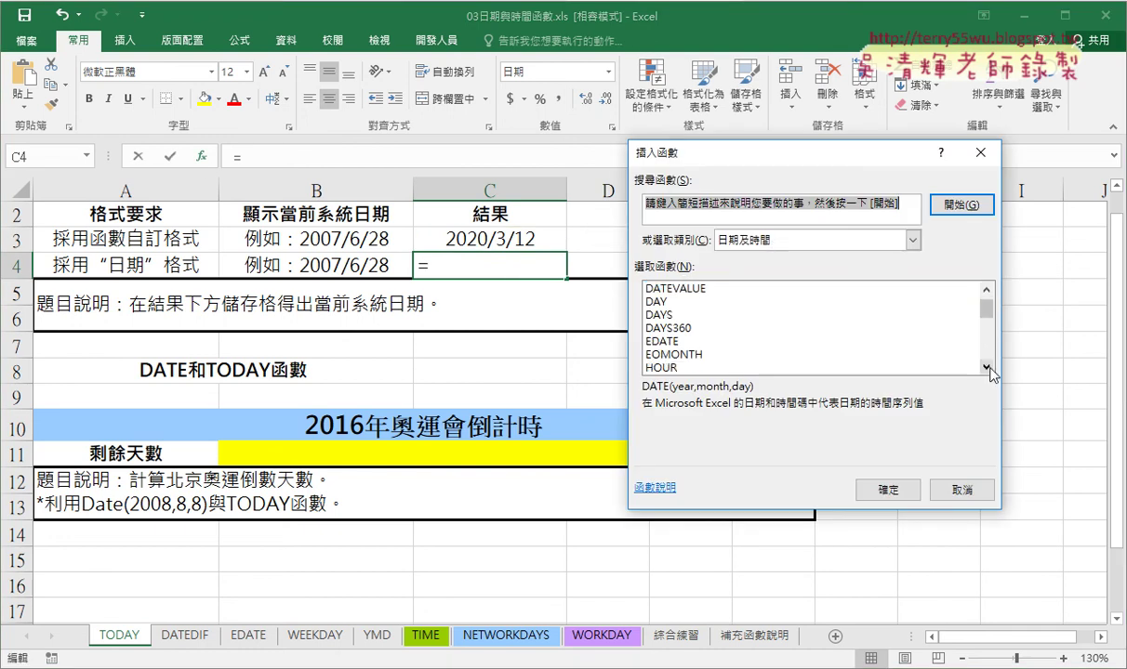
left_click(988, 368)
left_click(987, 368)
left_click(988, 368)
left_click(987, 368)
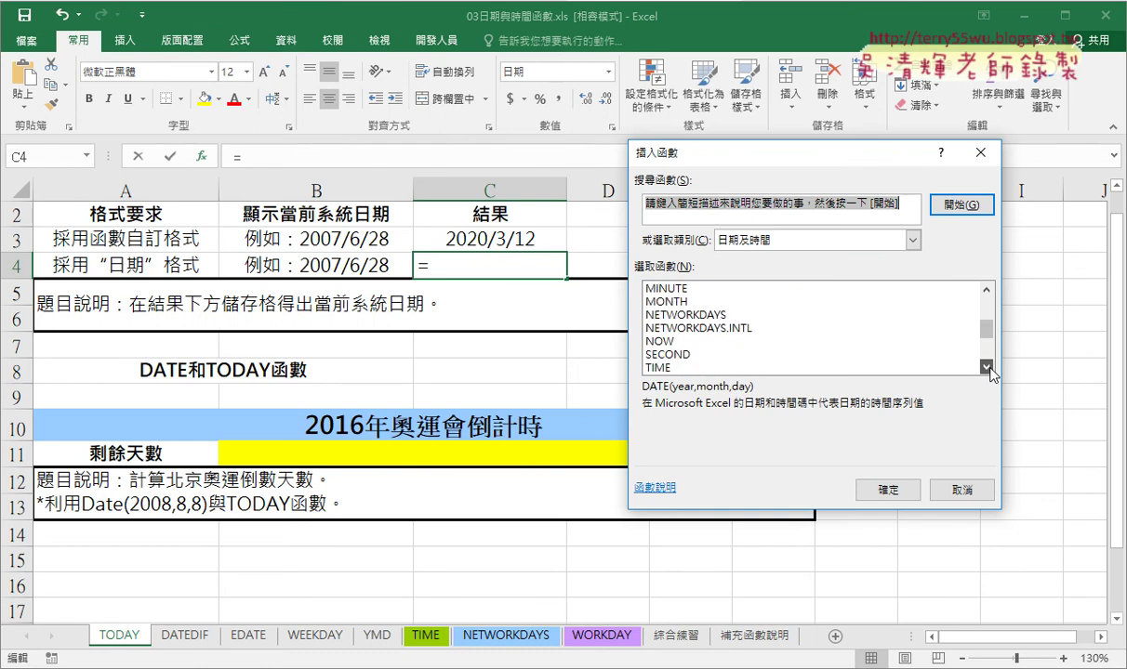
left_click(988, 368)
left_click(988, 368)
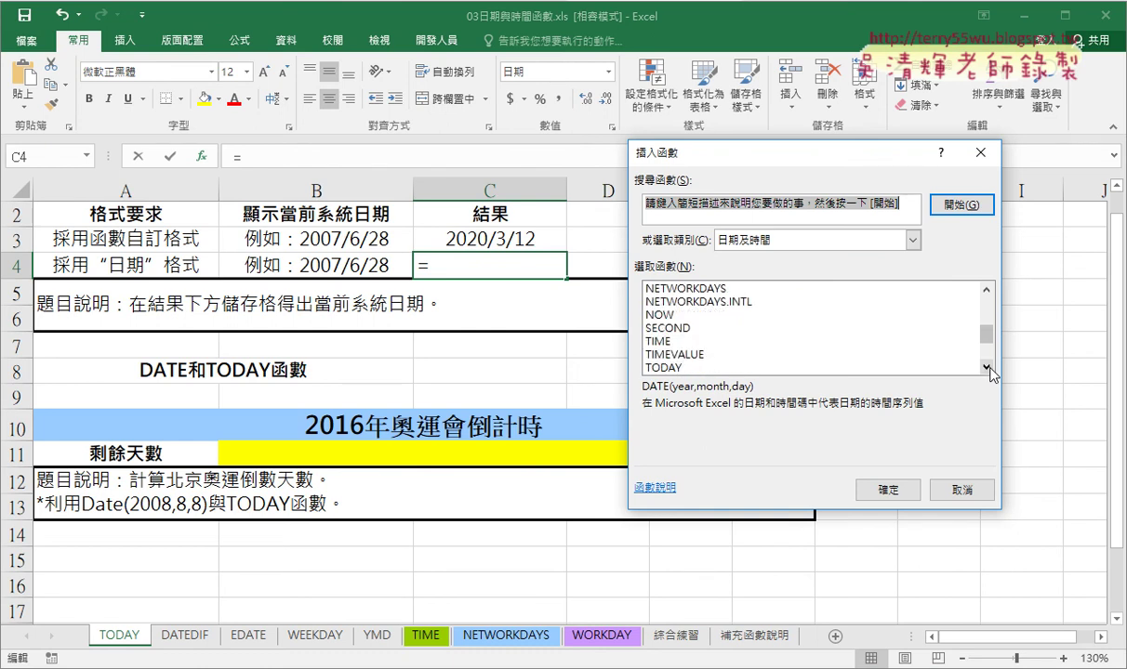
left_click(675, 319)
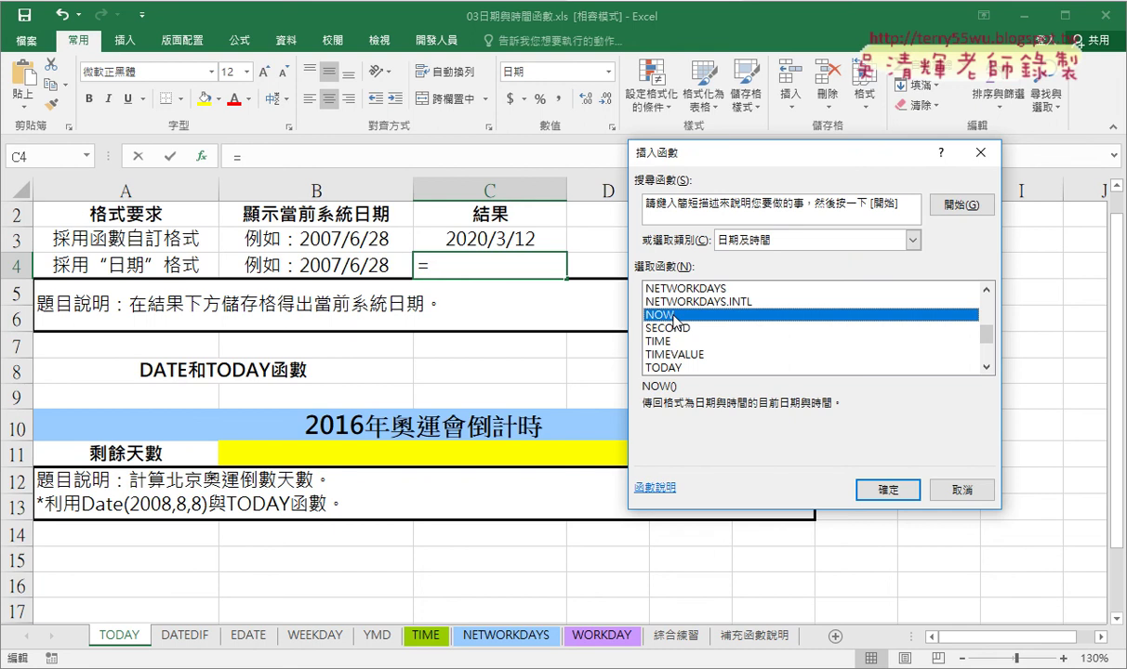
left_click(857, 487)
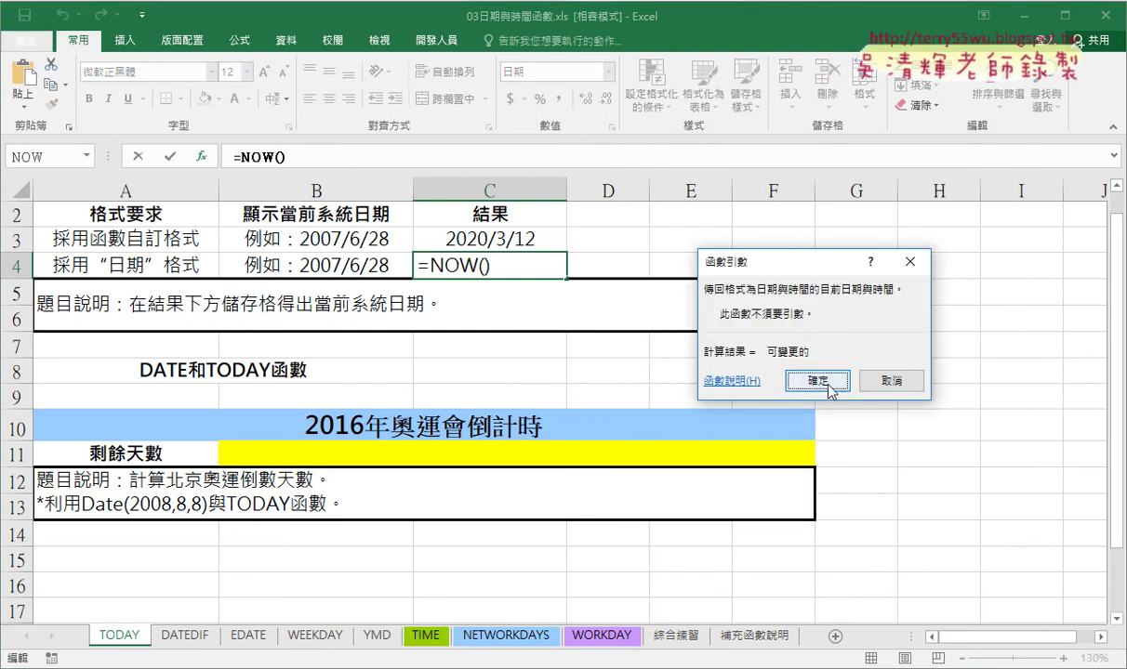
left_click(813, 381)
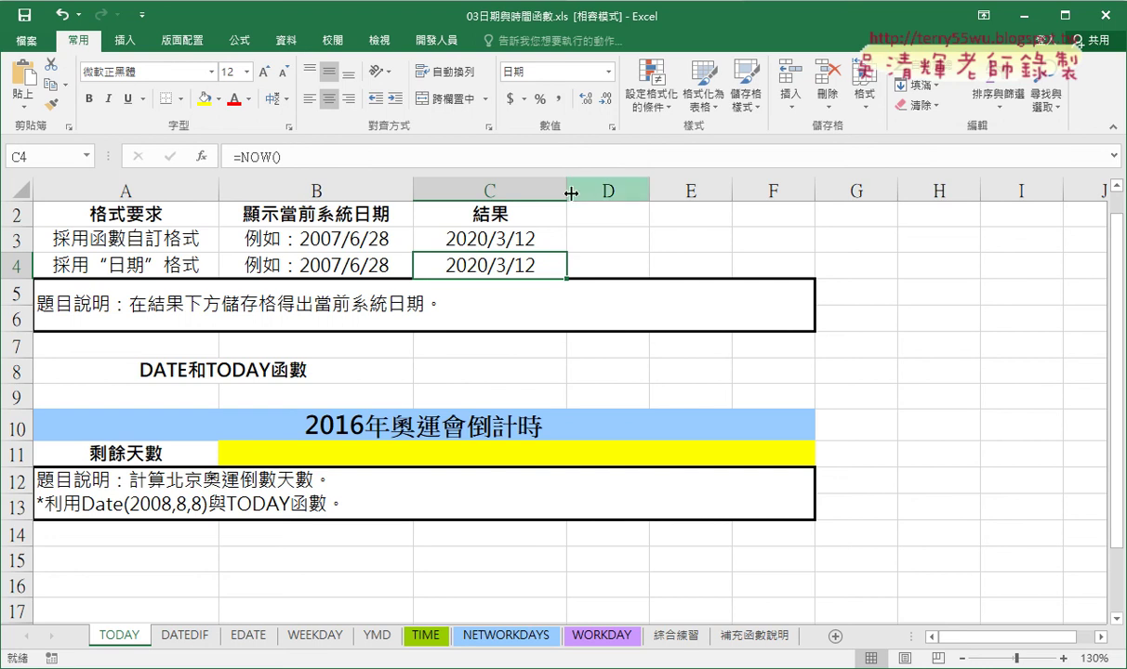
Step: Widen column C and format C3:C4 with the 2012/3/14 1:30 PM date-time format
left_click_drag(566, 192, 706, 192)
left_click_drag(599, 240, 596, 260)
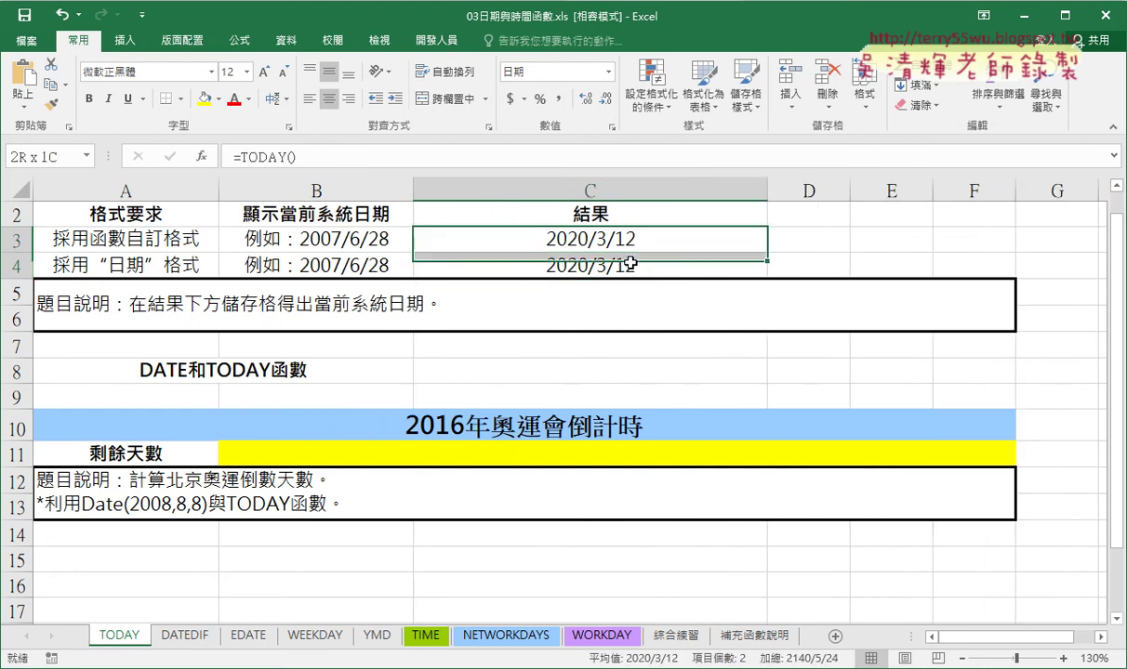
right_click(559, 247)
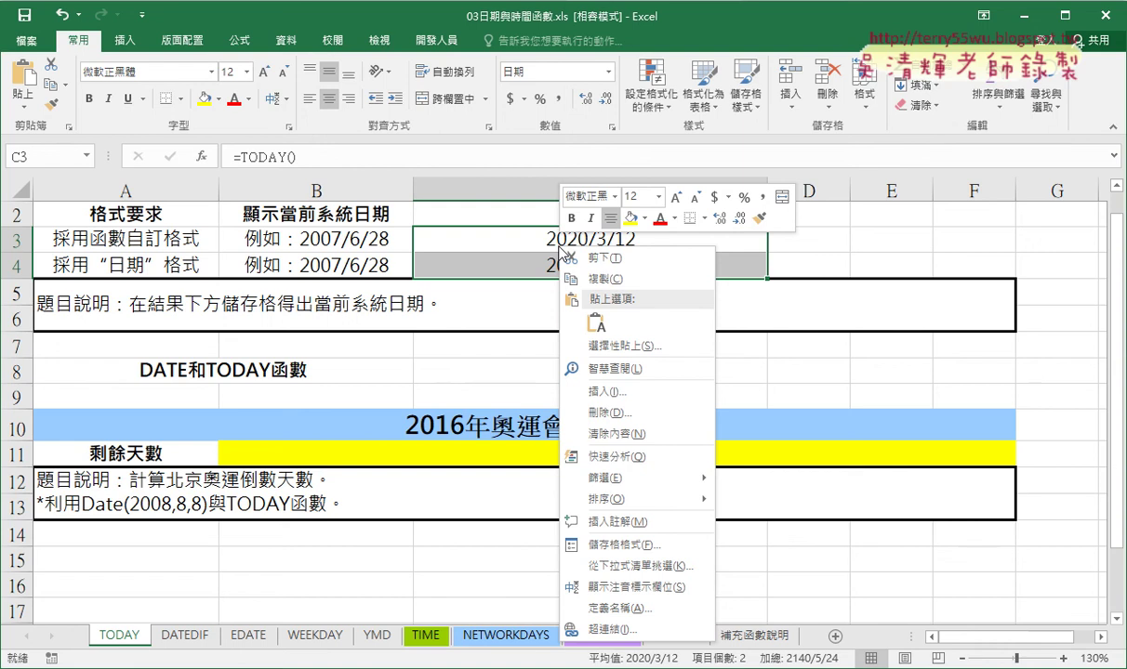
left_click(614, 544)
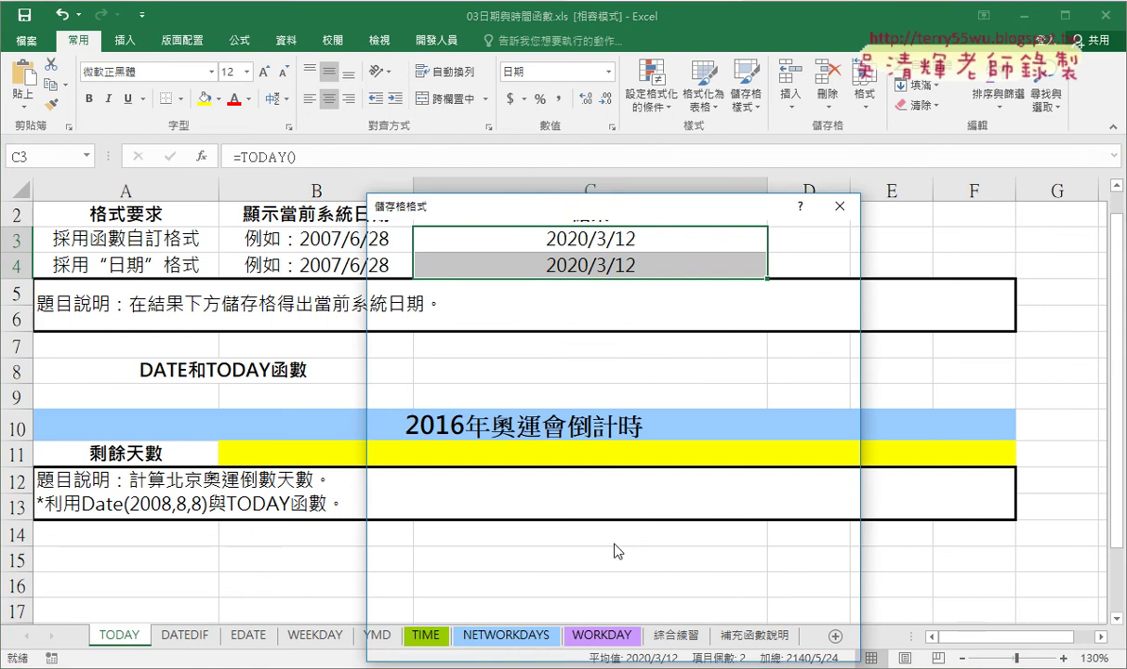
left_click(406, 350)
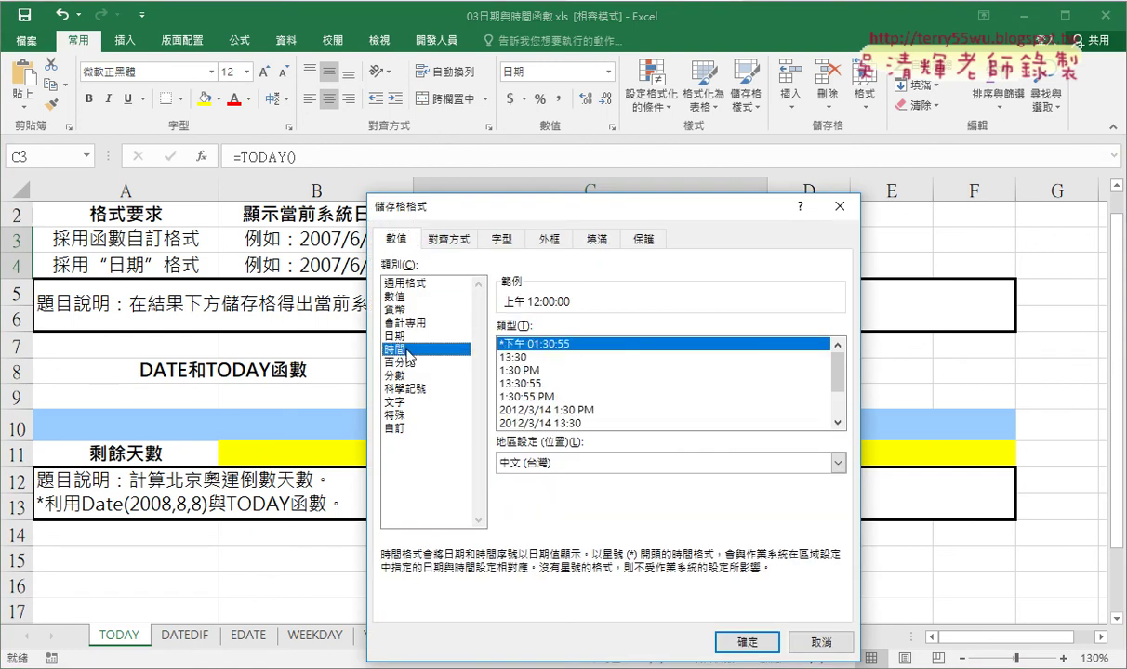
left_click(570, 412)
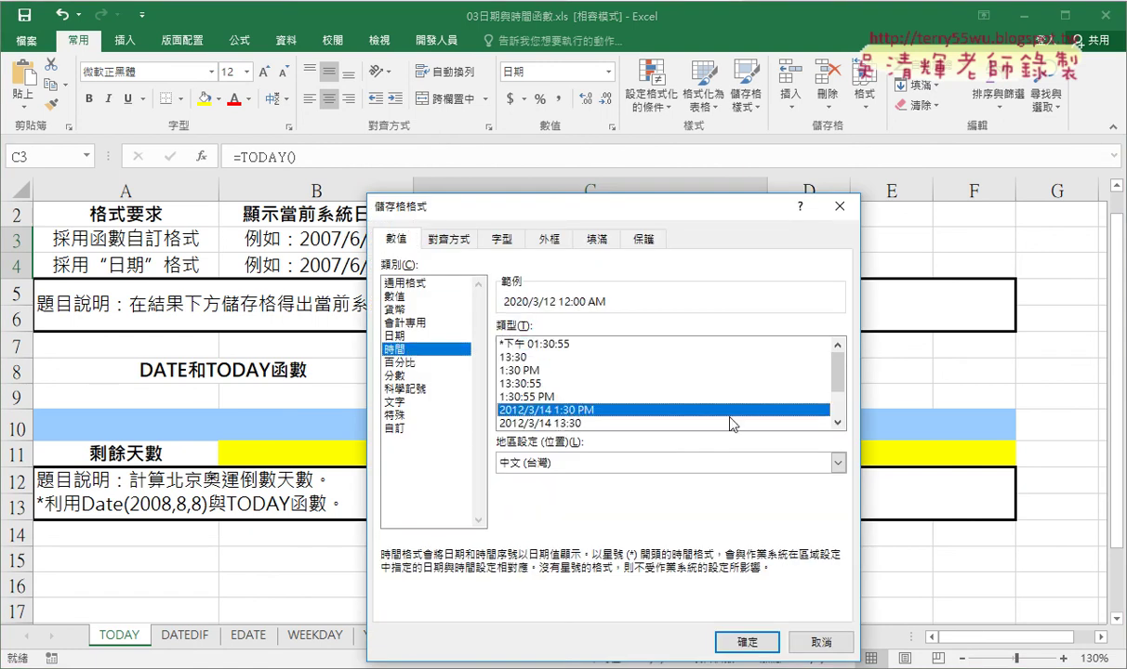
left_click(837, 424)
left_click(838, 424)
left_click(838, 424)
left_click(837, 424)
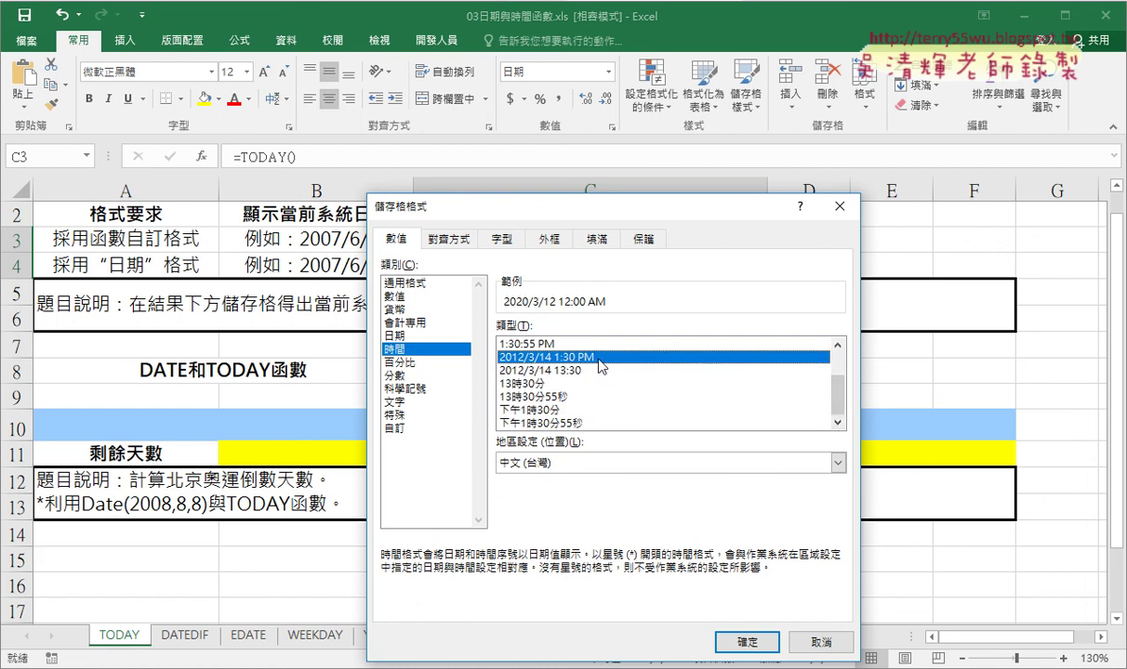
left_click(748, 641)
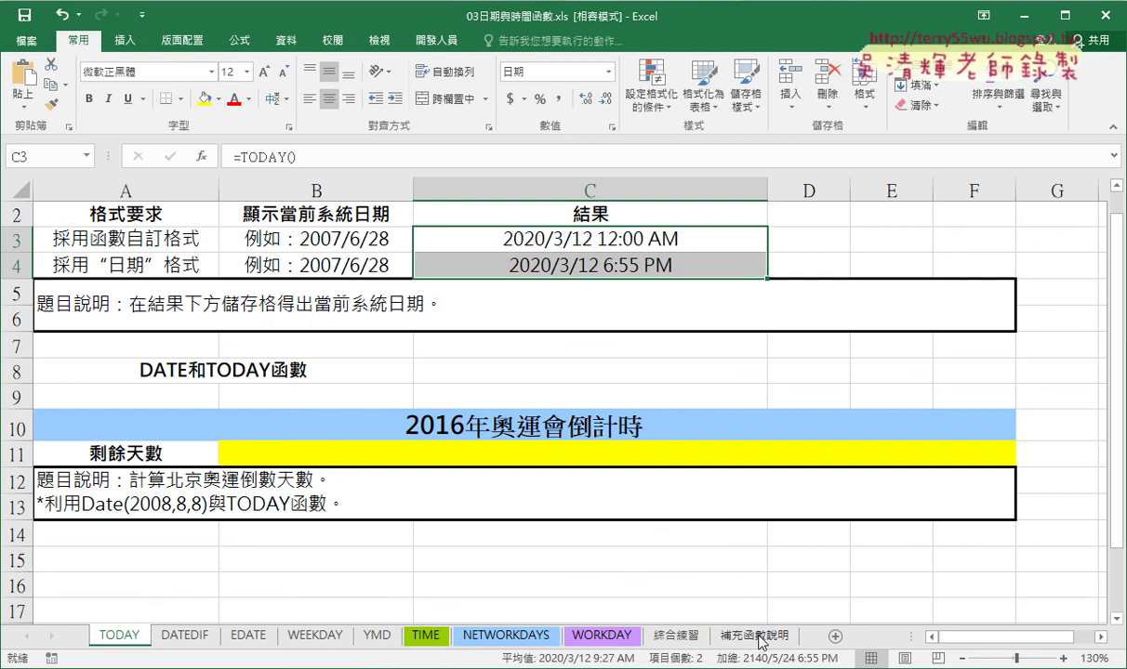
left_click(661, 239)
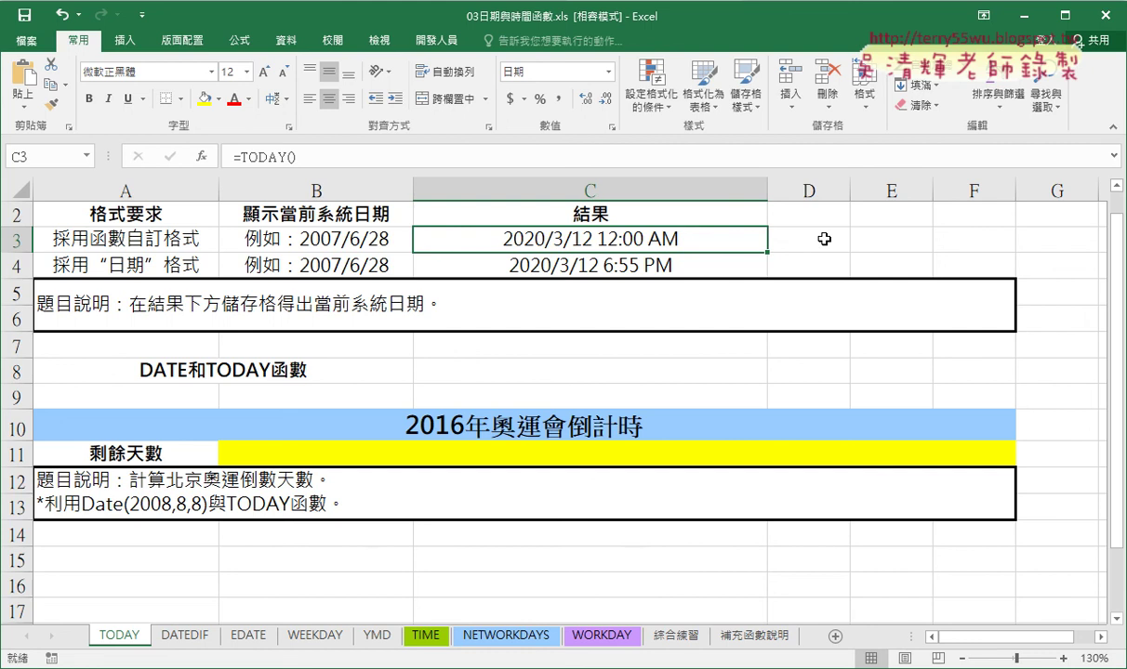
left_click(681, 265)
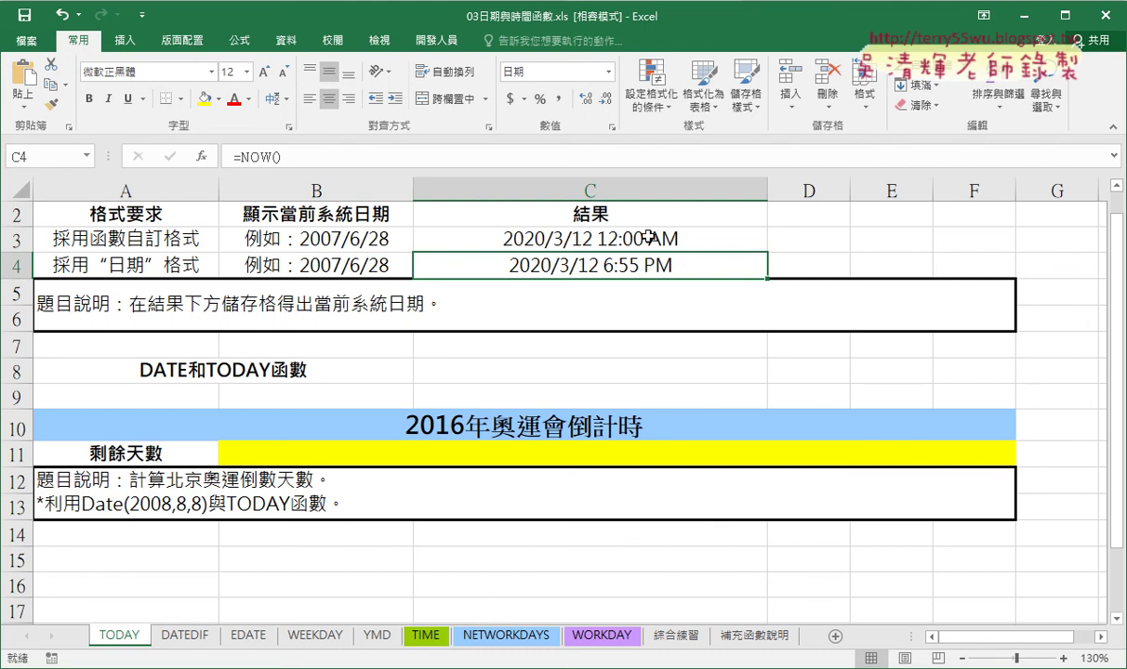
Step: Format C3:C4 as General to show 43902 and 43902.78851, then inspect each formula
left_click_drag(647, 238, 646, 265)
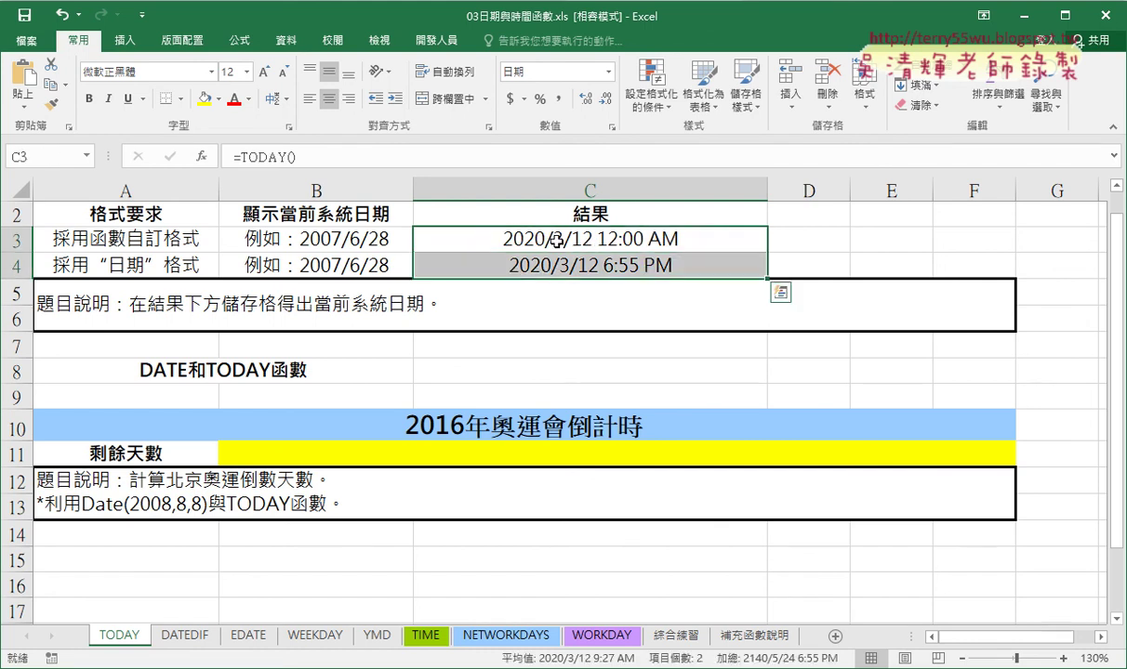
right_click(602, 242)
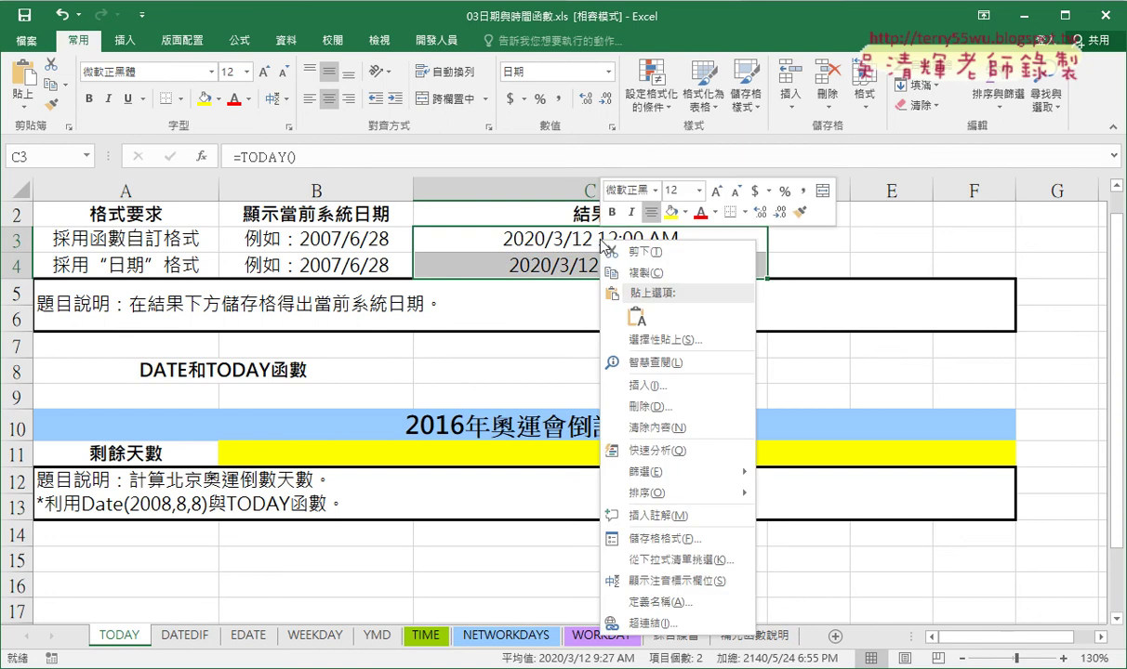
left_click(627, 538)
left_click_drag(574, 200, 827, 81)
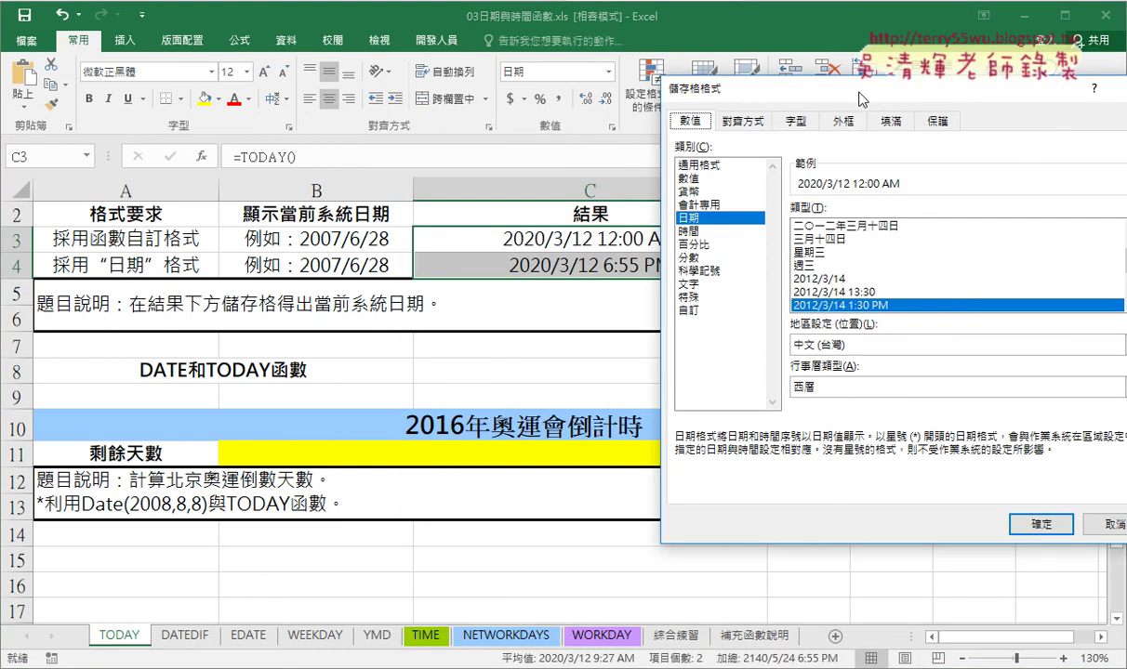
left_click(714, 164)
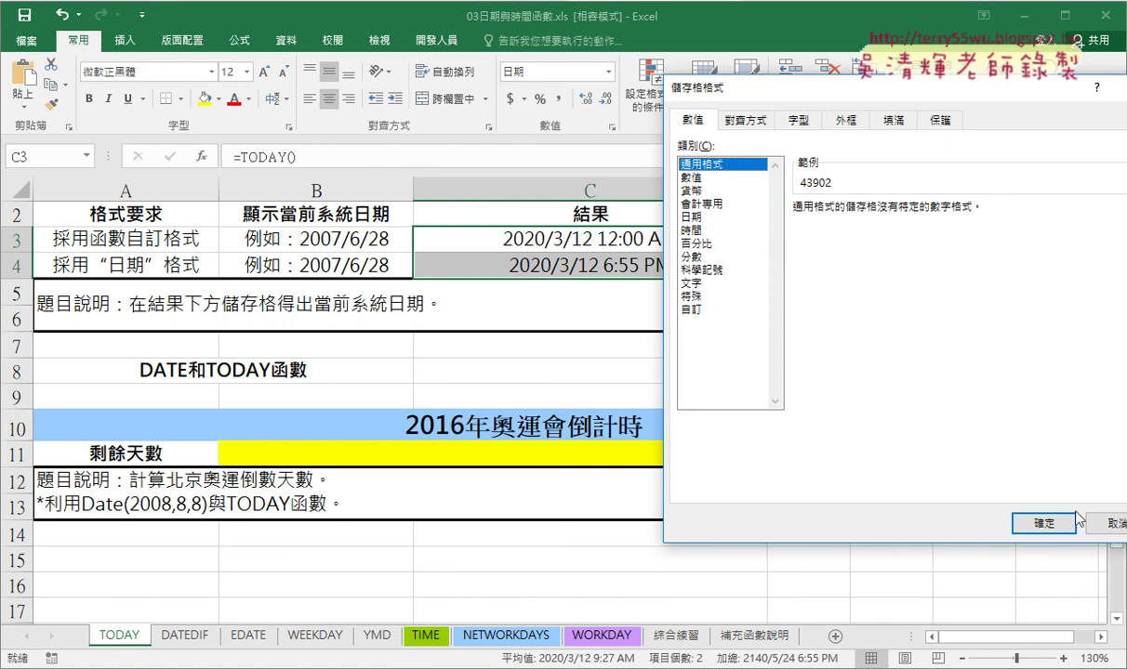
left_click(1044, 522)
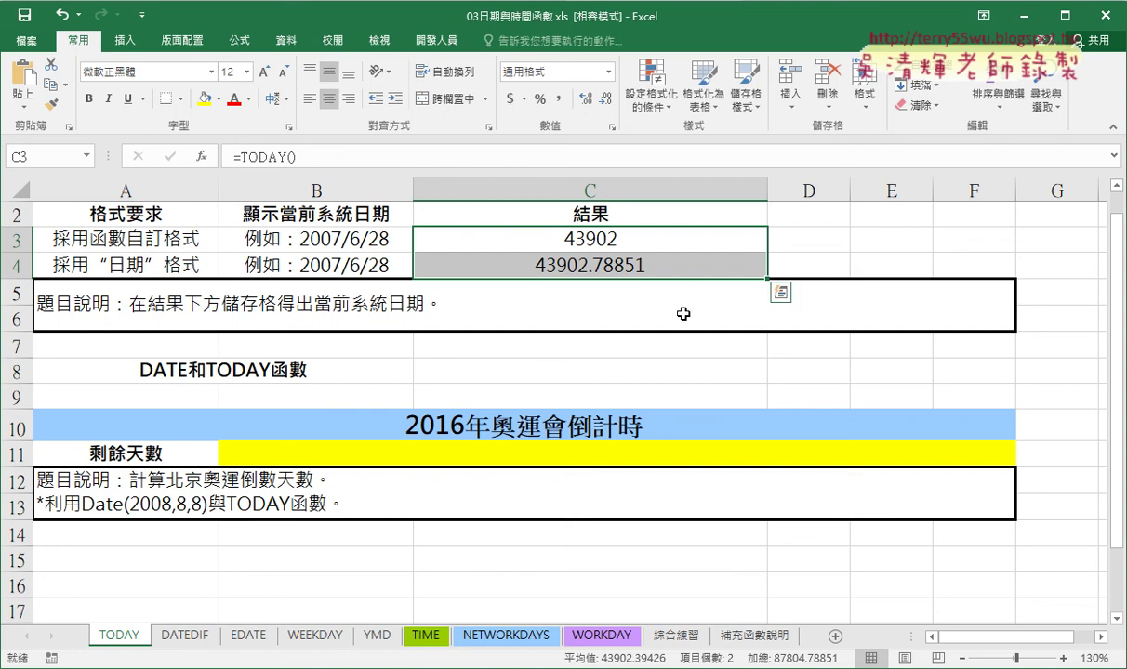
left_click(586, 235)
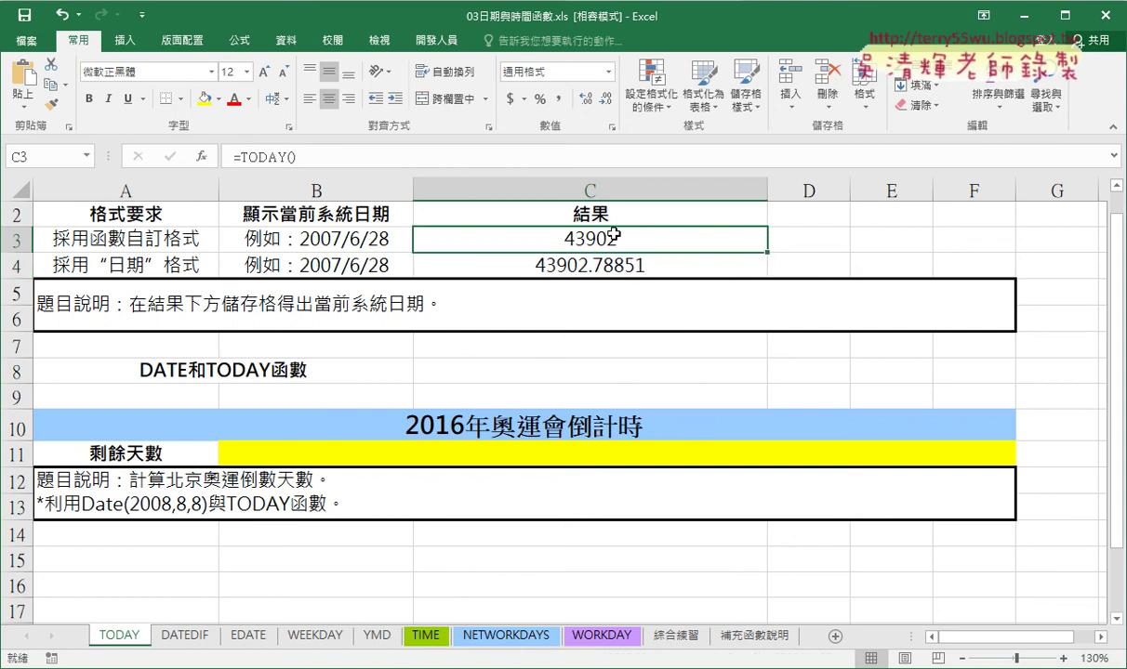
left_click(616, 266)
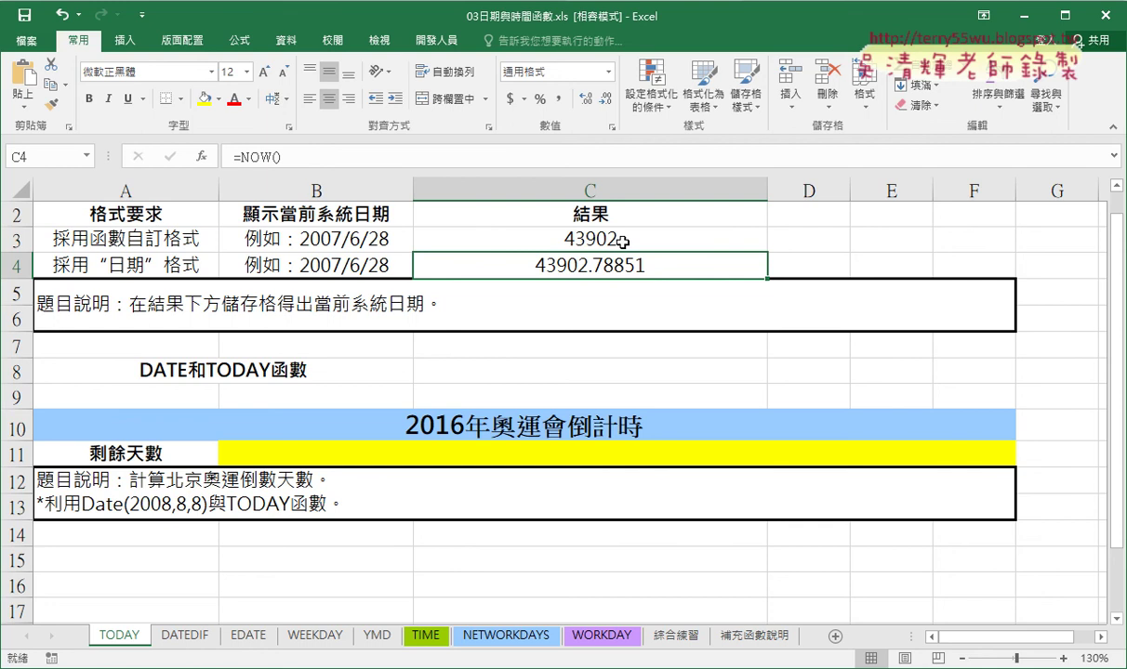
left_click(621, 240)
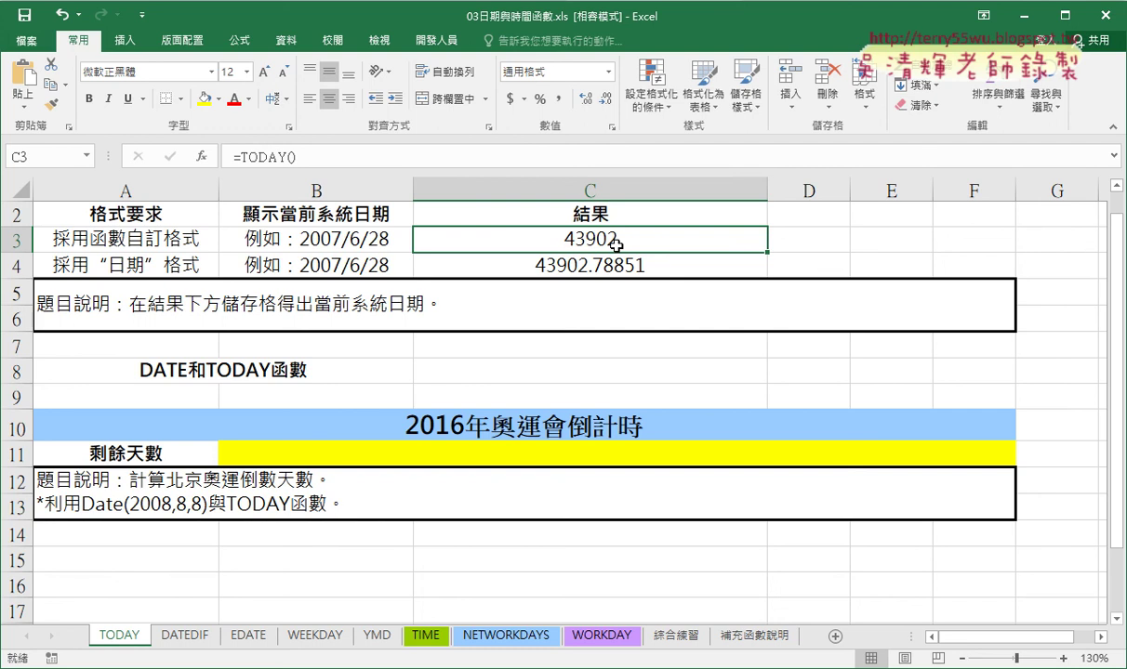
Step: Enter 1900/1/1 in D3 and format it as General so it shows 1
left_click(819, 247)
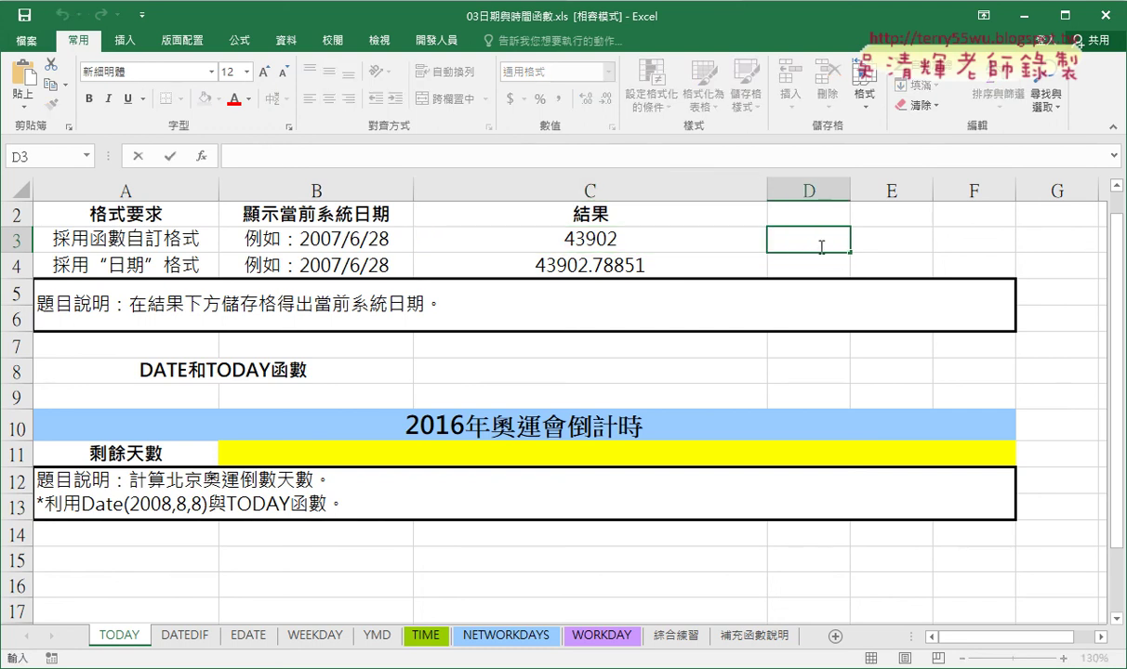
type("1900/")
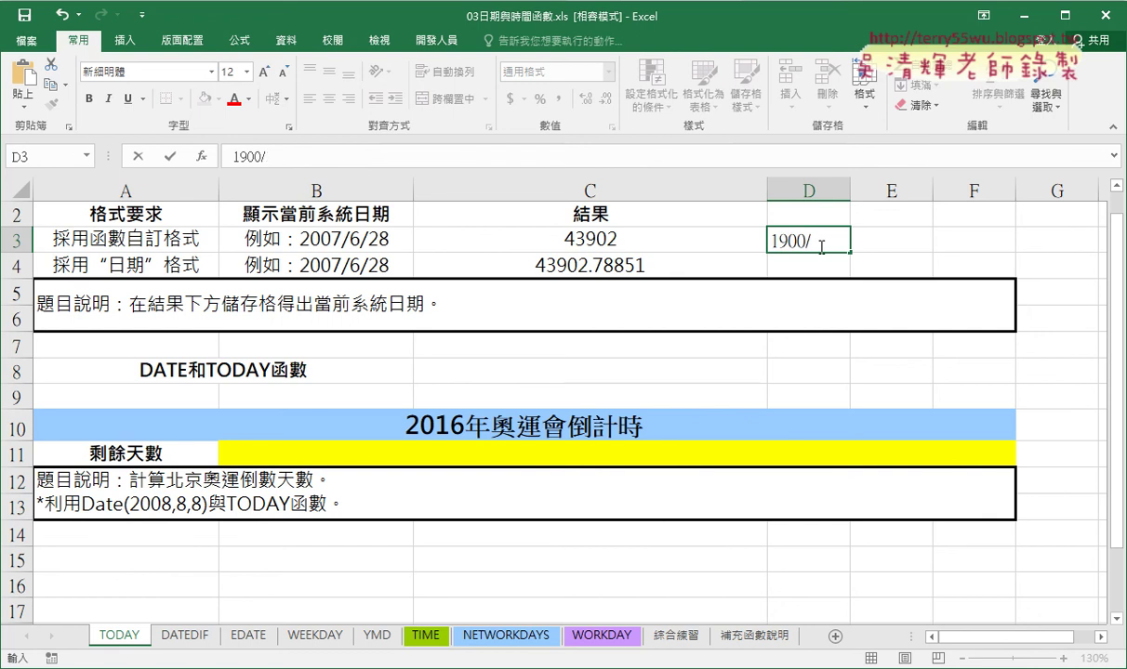
type("1/1")
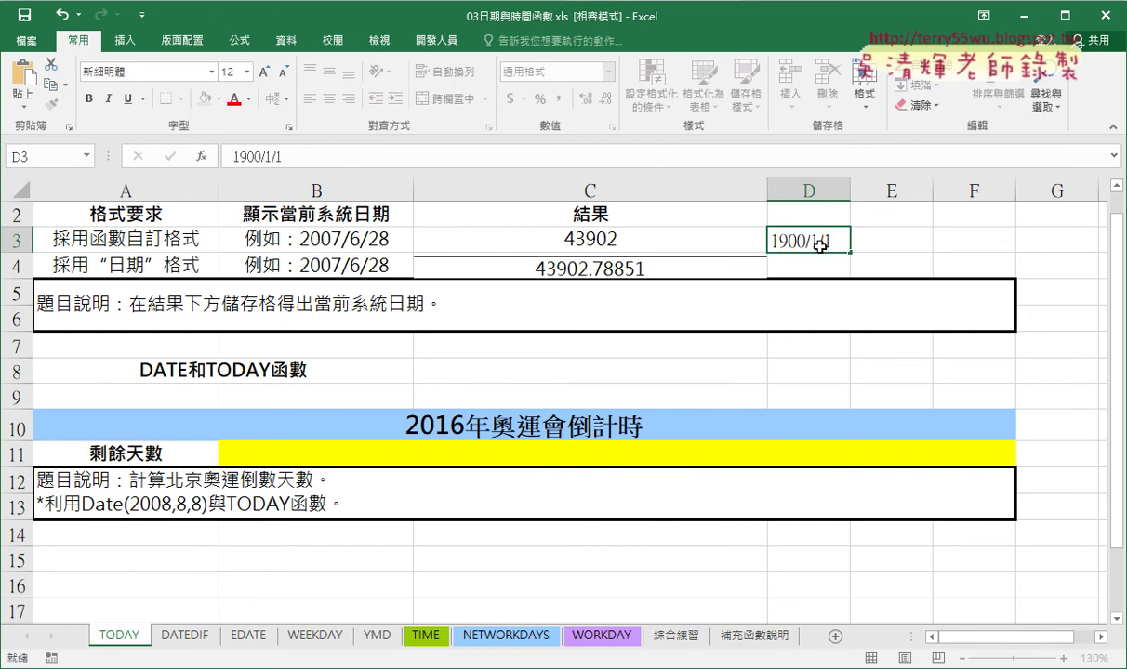
key("ctrl+Return")
right_click(819, 243)
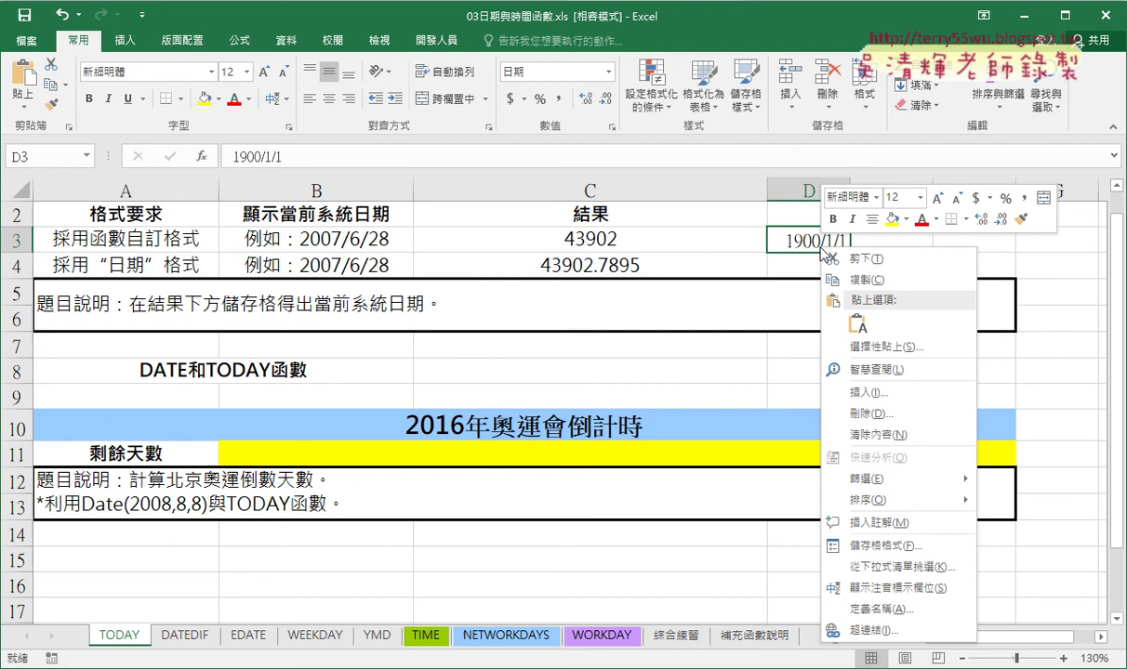
left_click(864, 521)
left_click(682, 283)
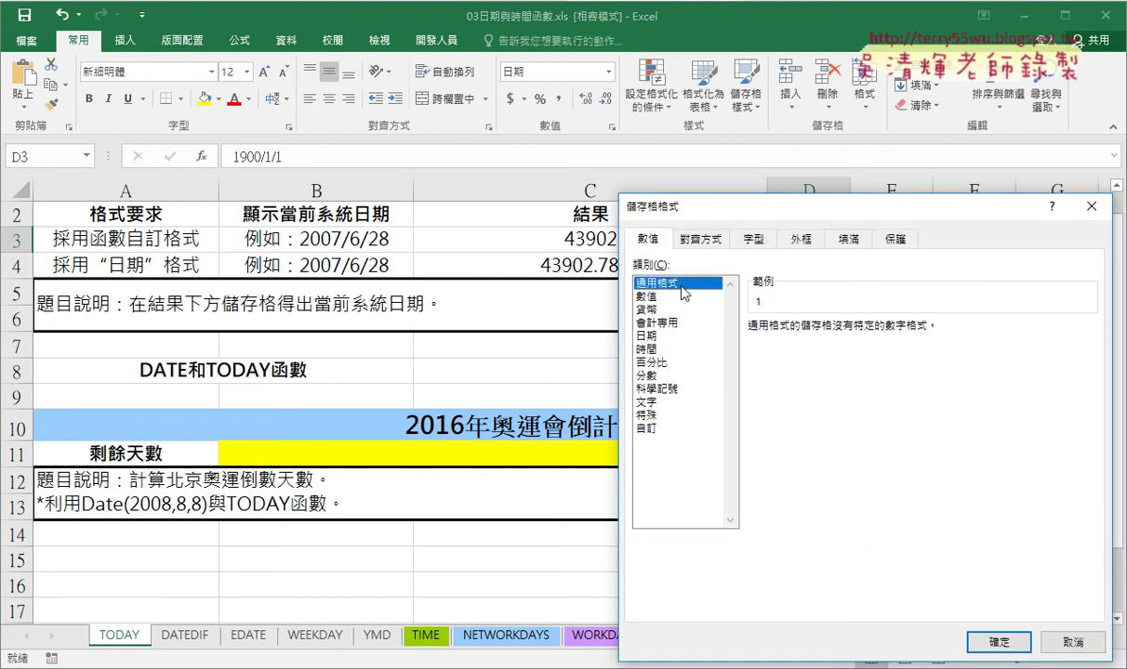
left_click(995, 643)
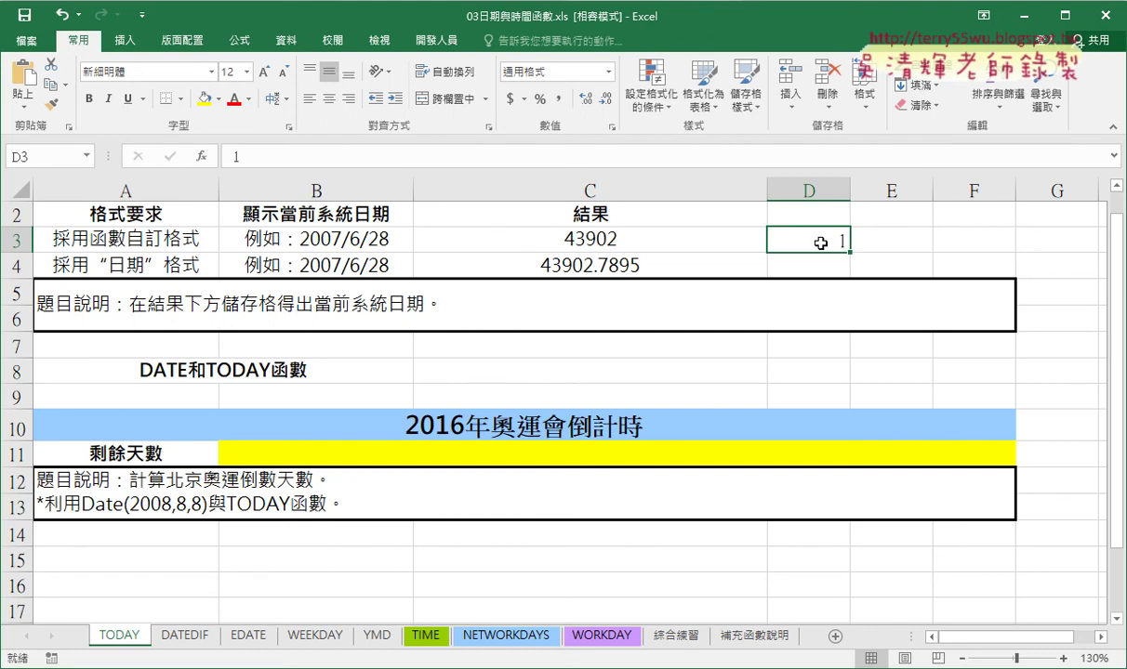
Step: Replace the 1 in D3 with 1895/1/1
right_click(821, 243)
left_click(809, 347)
double_click(789, 239)
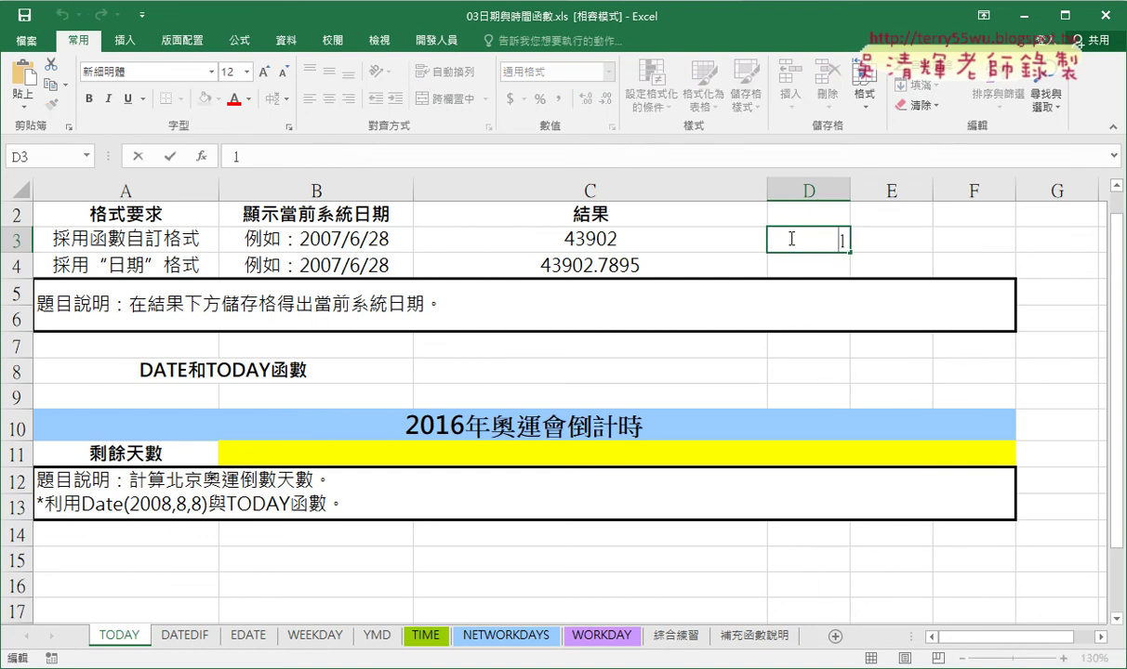
key("BackSpace")
type("19")
key("BackSpace")
type("89")
type("5")
type("/")
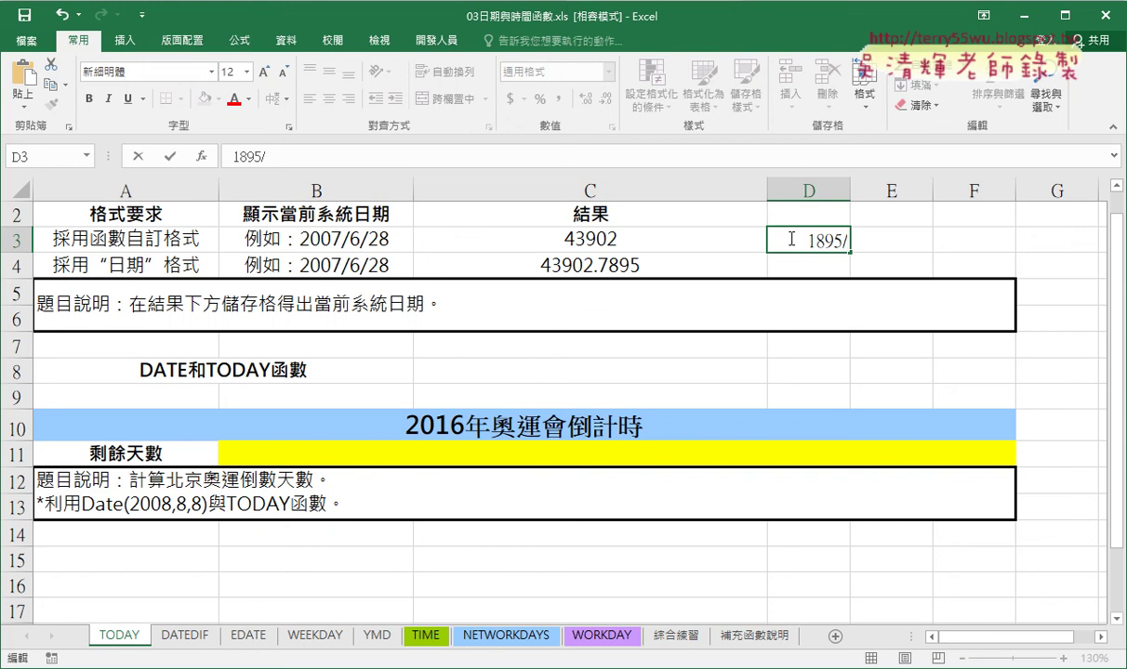
type("1/")
type("1")
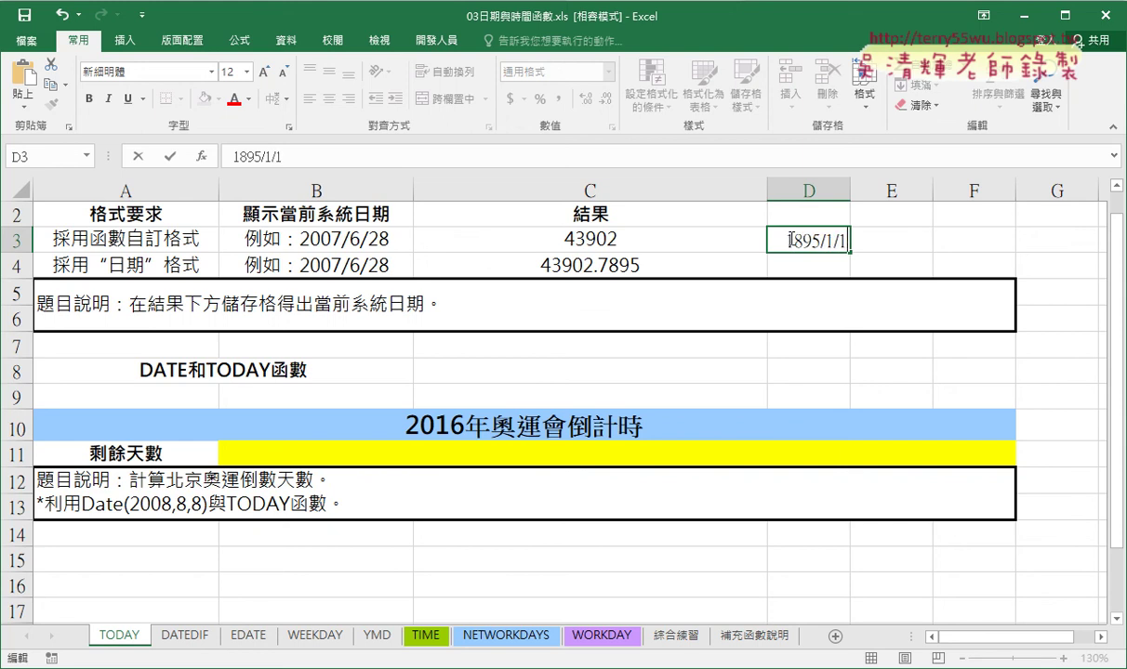
key("Return")
Step: Inspect D3's number format in Format Cells without changing it
left_click(789, 239)
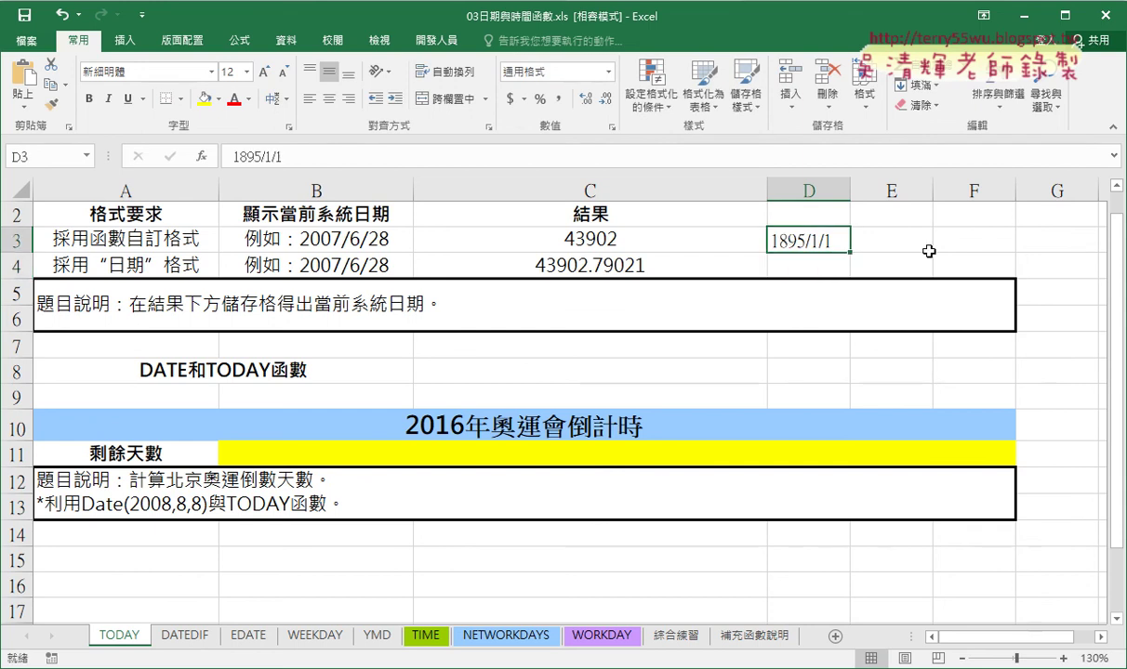
right_click(809, 244)
left_click(872, 546)
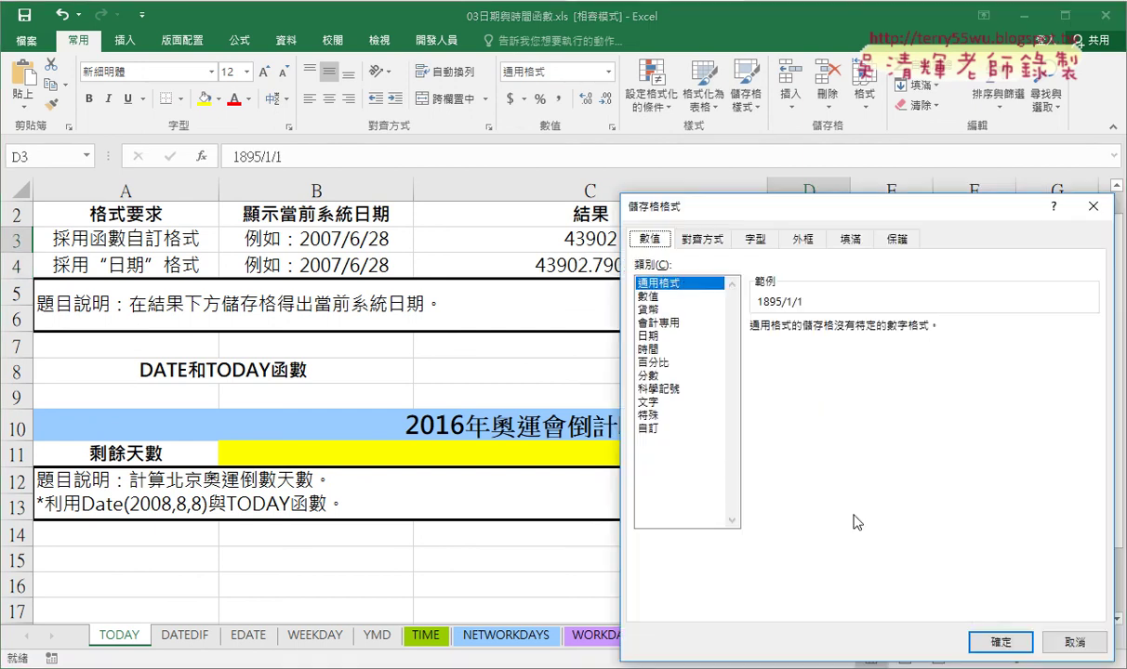
left_click(1001, 642)
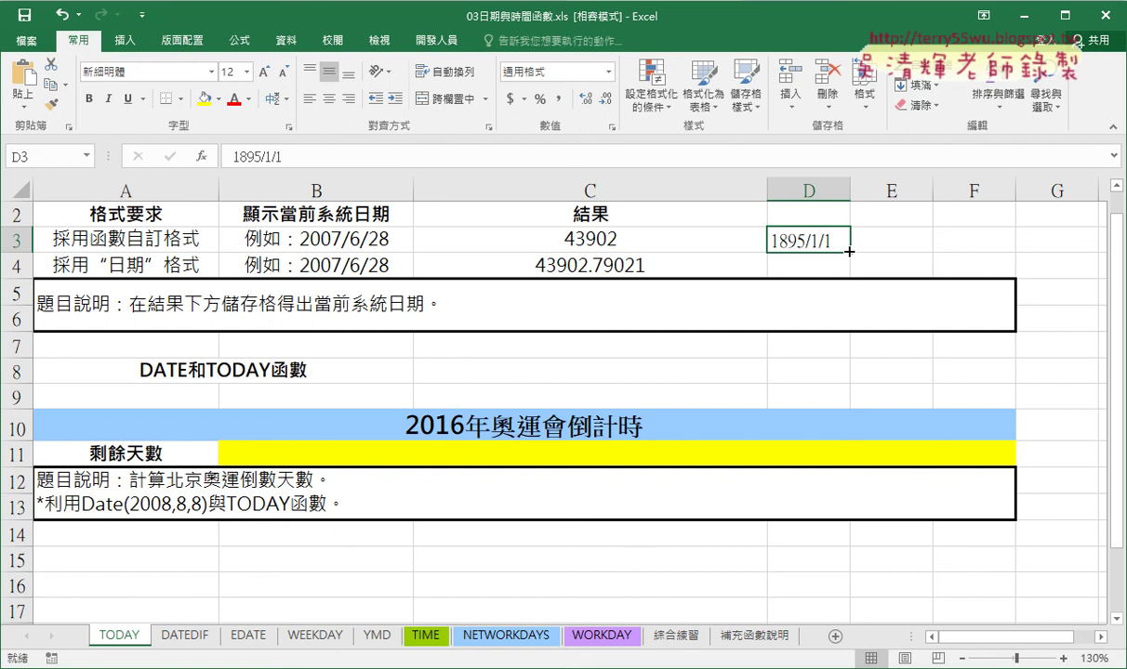
key("Delete")
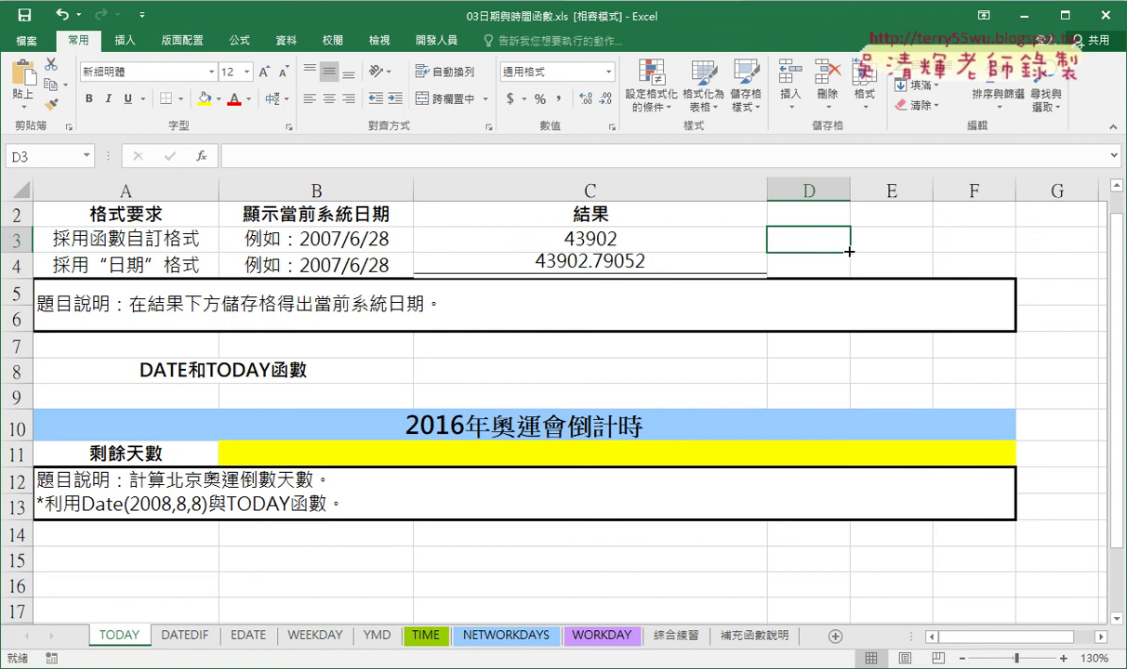
left_click(622, 238)
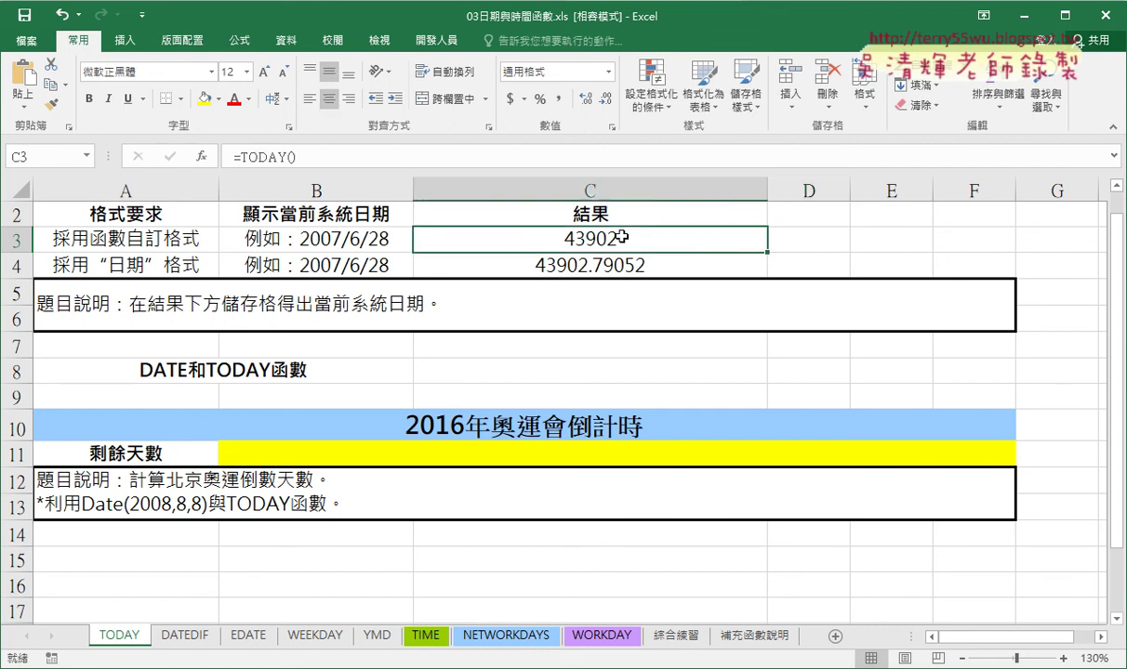
left_click(603, 261)
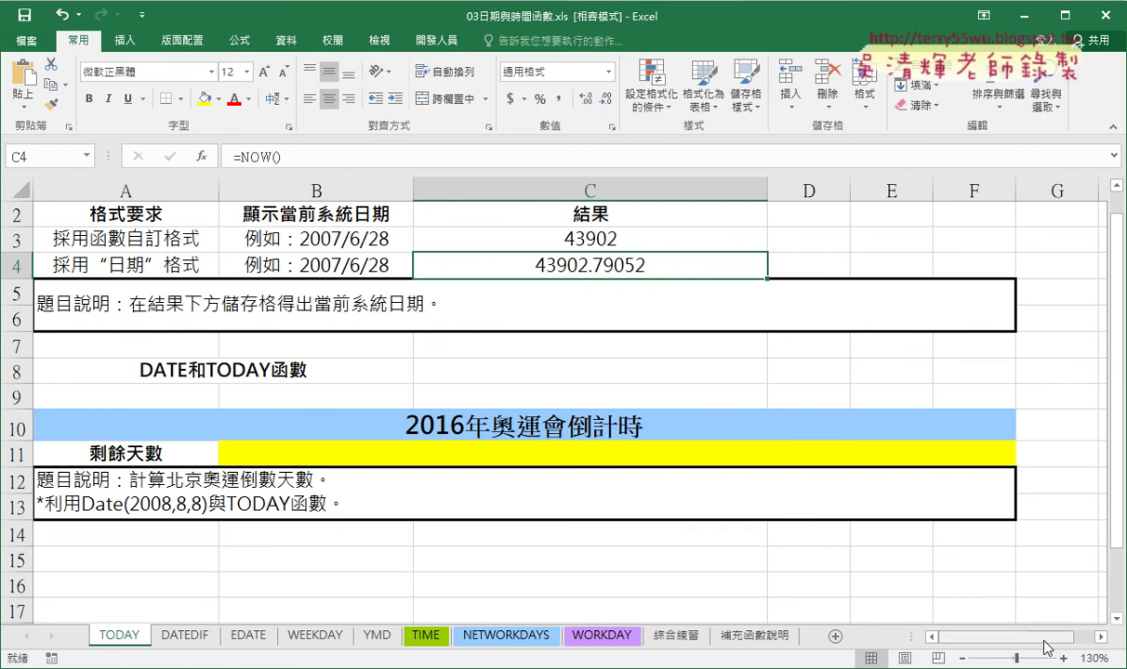
Step: Fill G2:G10 with a series starting 0, 0.125
scroll(993, 614, "right", 2)
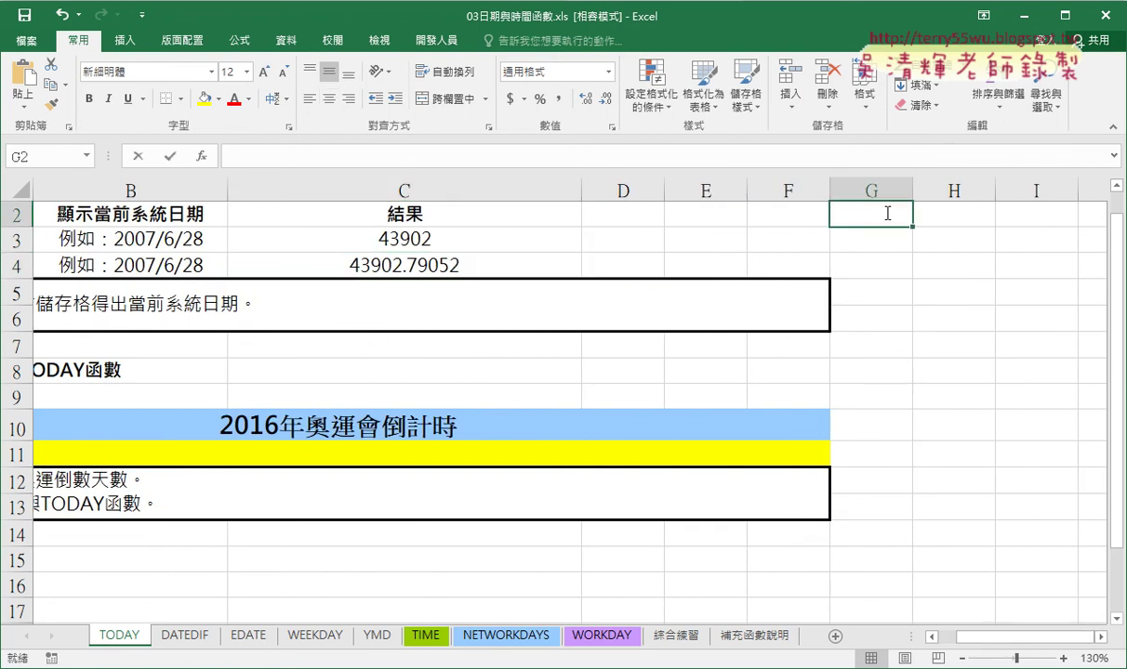
type("0")
left_click(875, 245)
type("0")
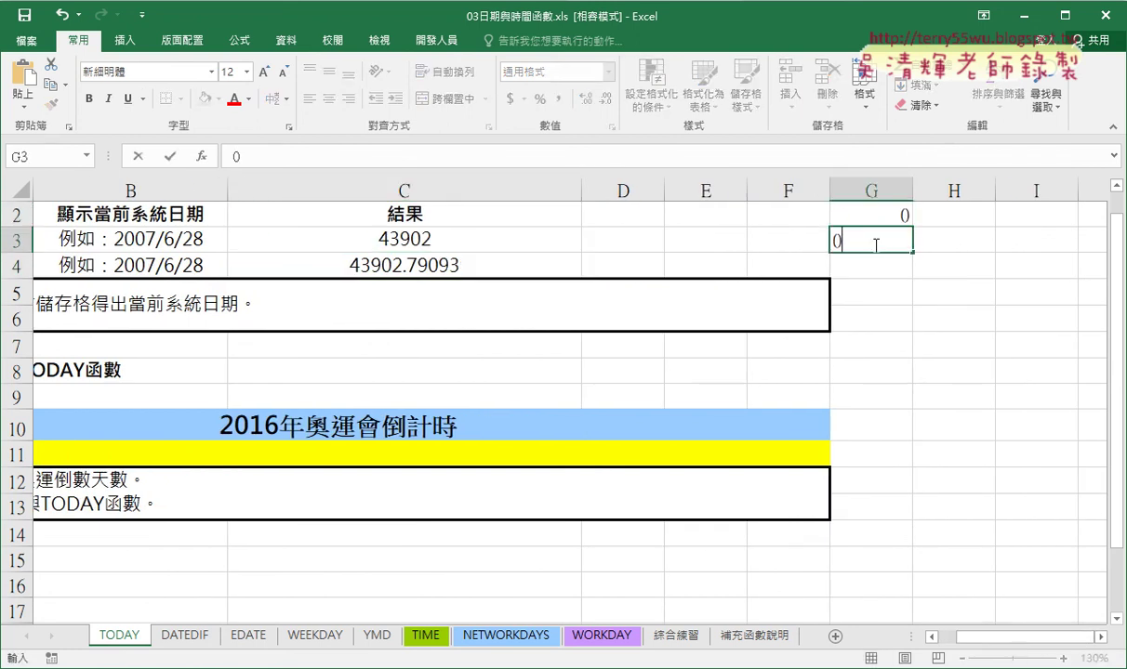
type(".125")
key("Return")
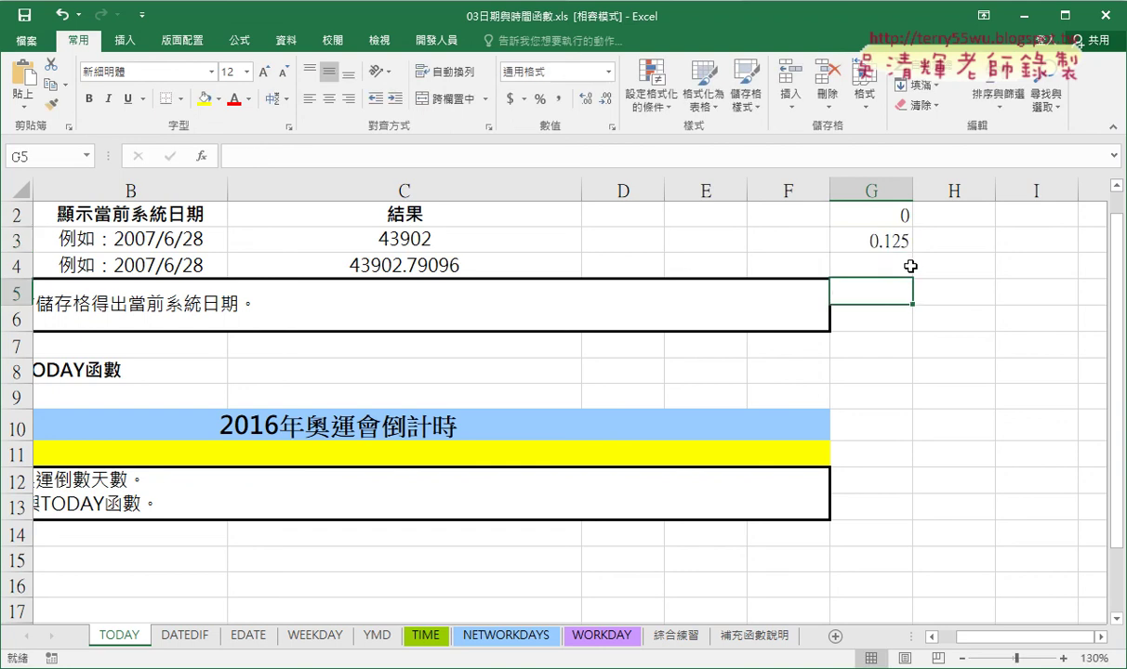
left_click_drag(875, 215, 919, 433)
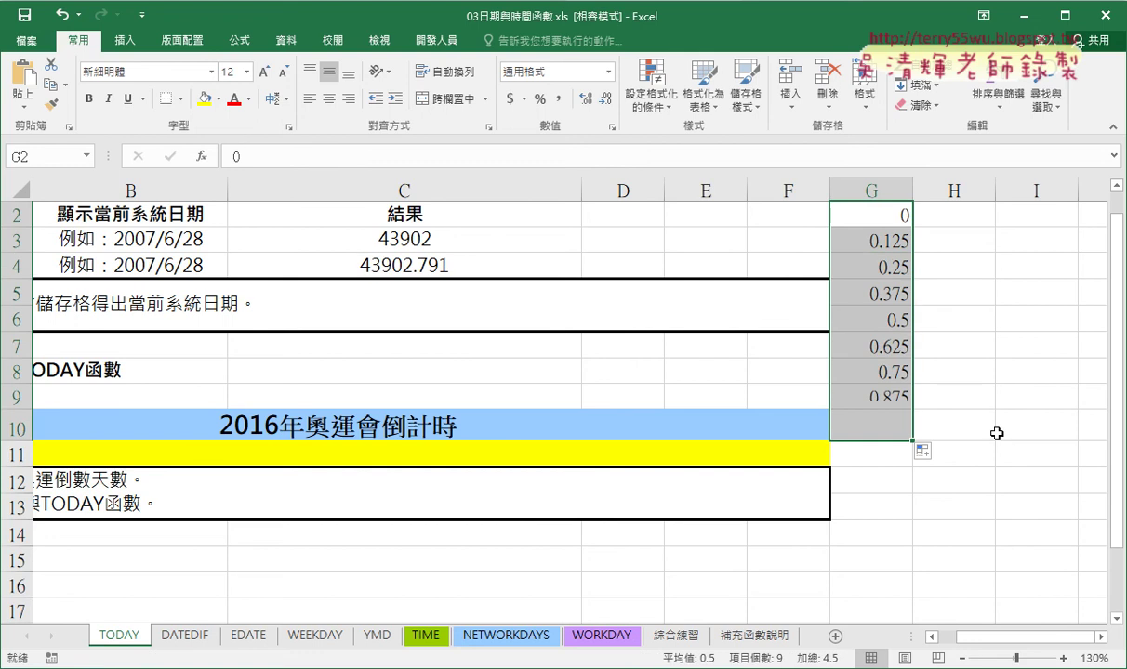
Step: Apply the Time number format (時間) to G2:G10
right_click(879, 221)
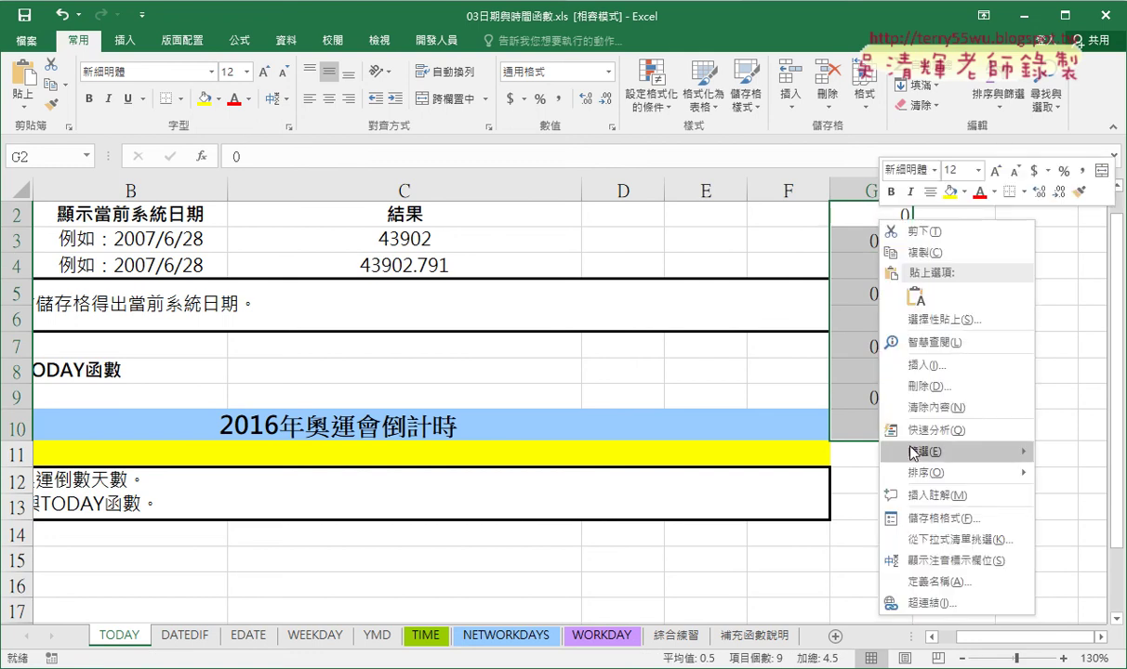
left_click(885, 518)
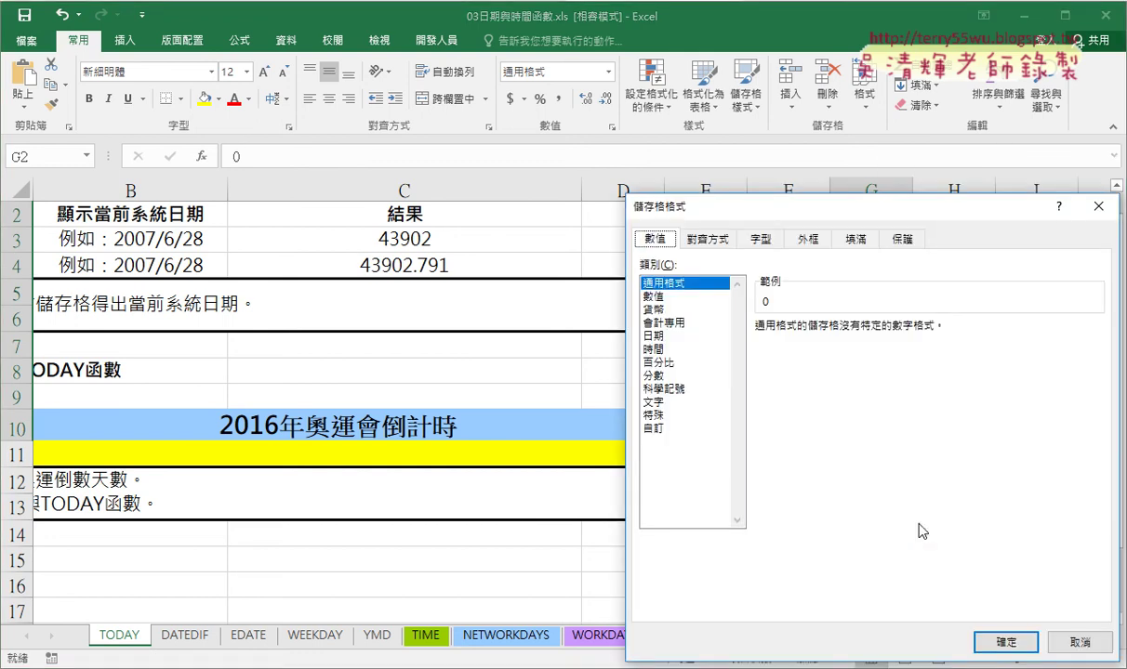
left_click(654, 336)
left_click(658, 350)
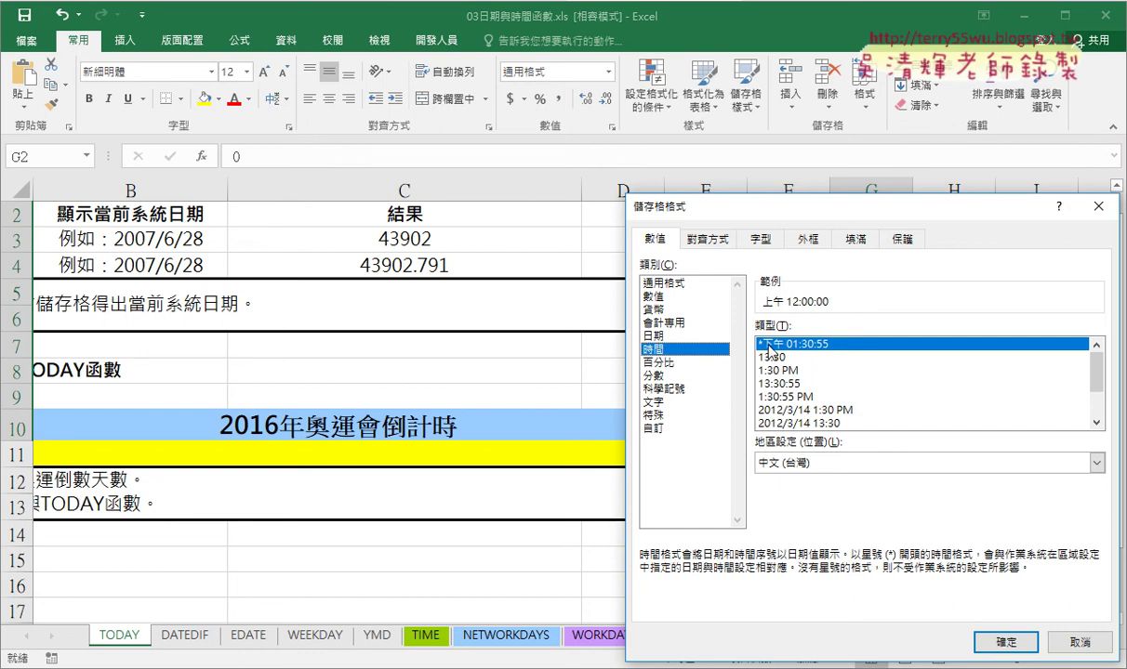
left_click(1006, 641)
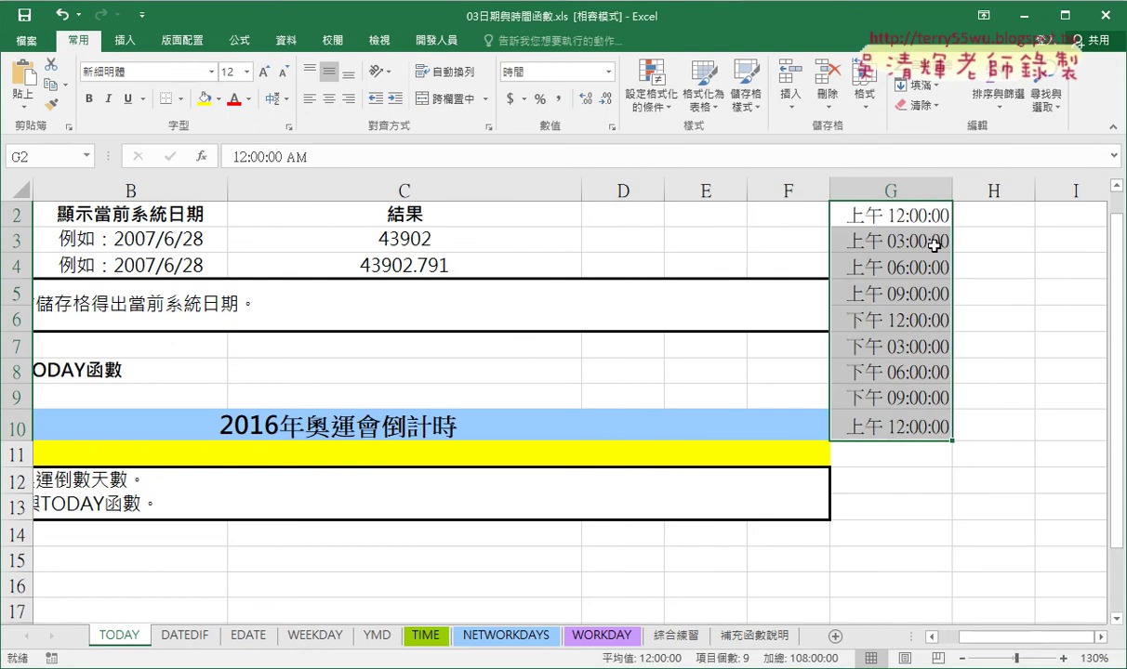
left_click(923, 217)
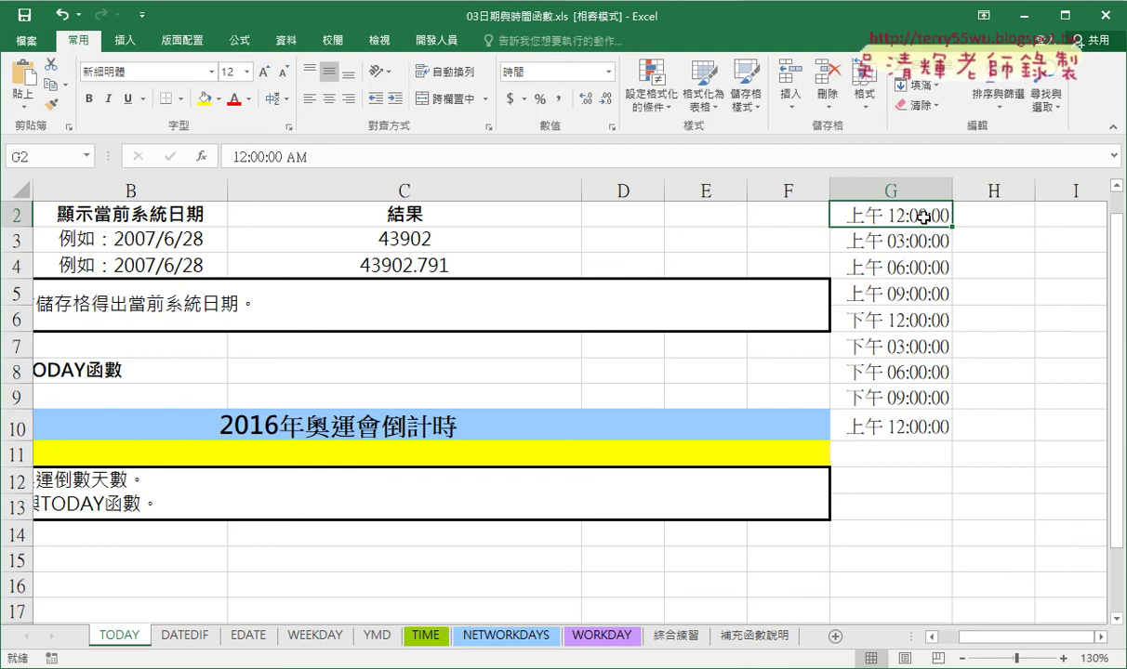
left_click(915, 244)
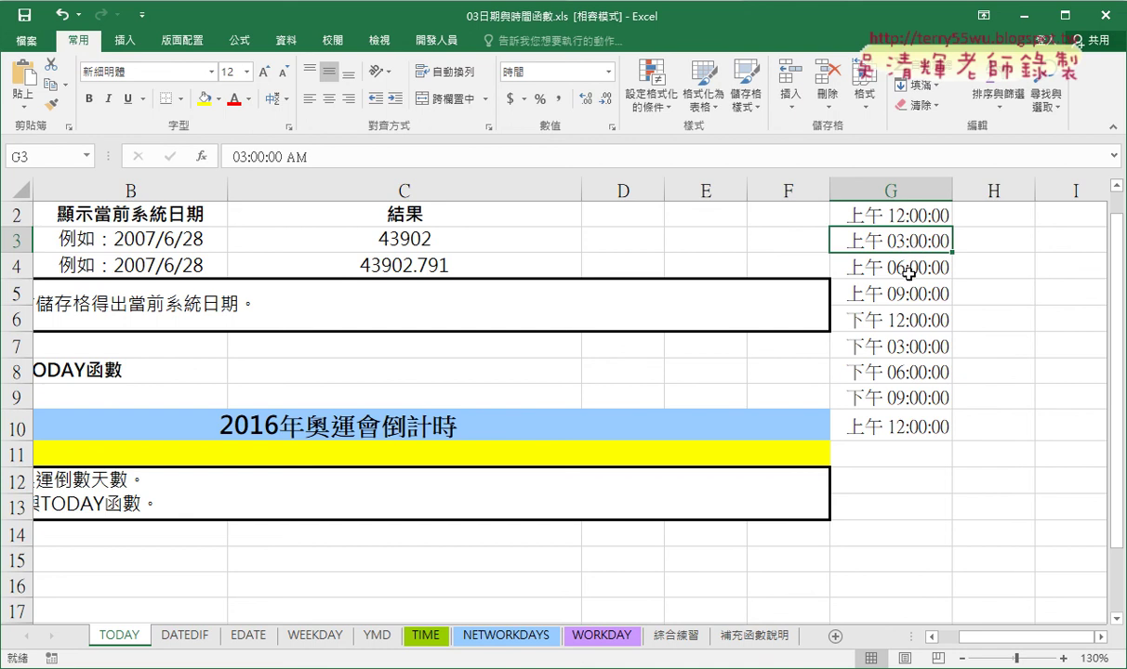
left_click(908, 270)
left_click(911, 294)
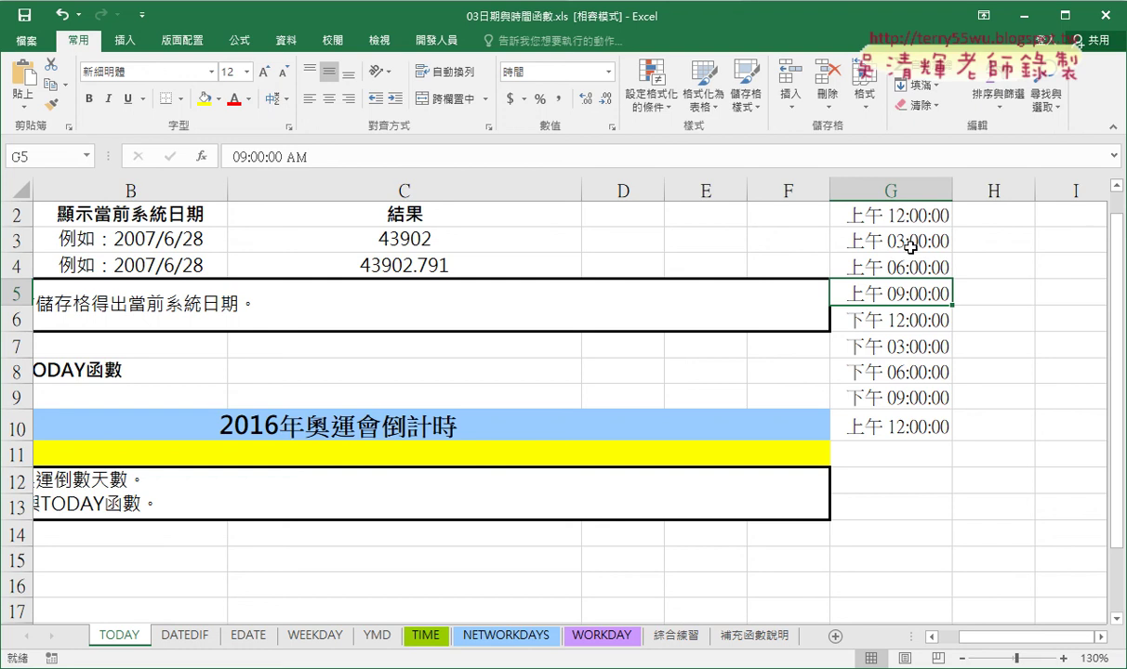
left_click(911, 244)
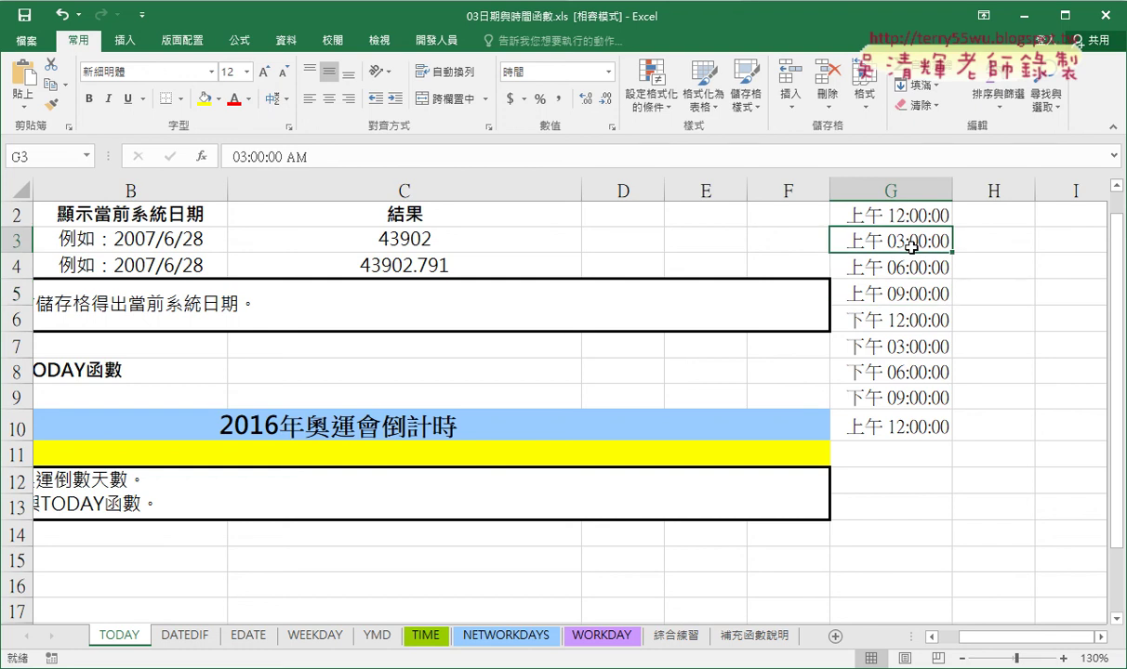
left_click(919, 427)
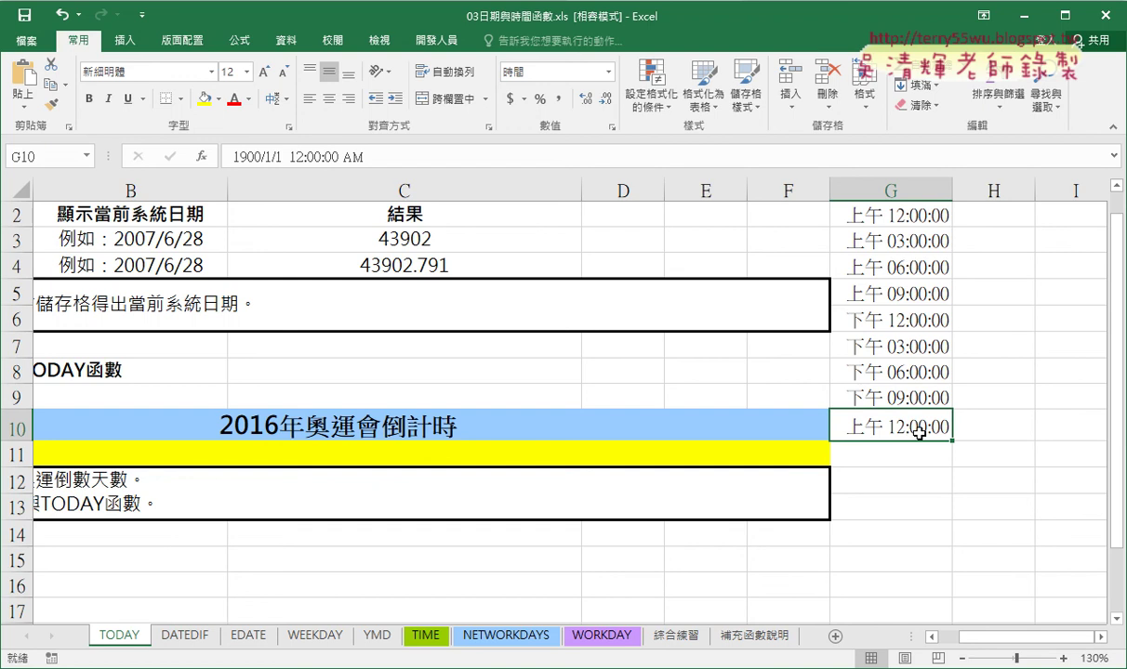
left_click(894, 215)
left_click(896, 428)
Step: Clear G2:G10, format C3:C4 as dates (日期), and go to the 綜合練習 sheet
left_click_drag(862, 206, 904, 431)
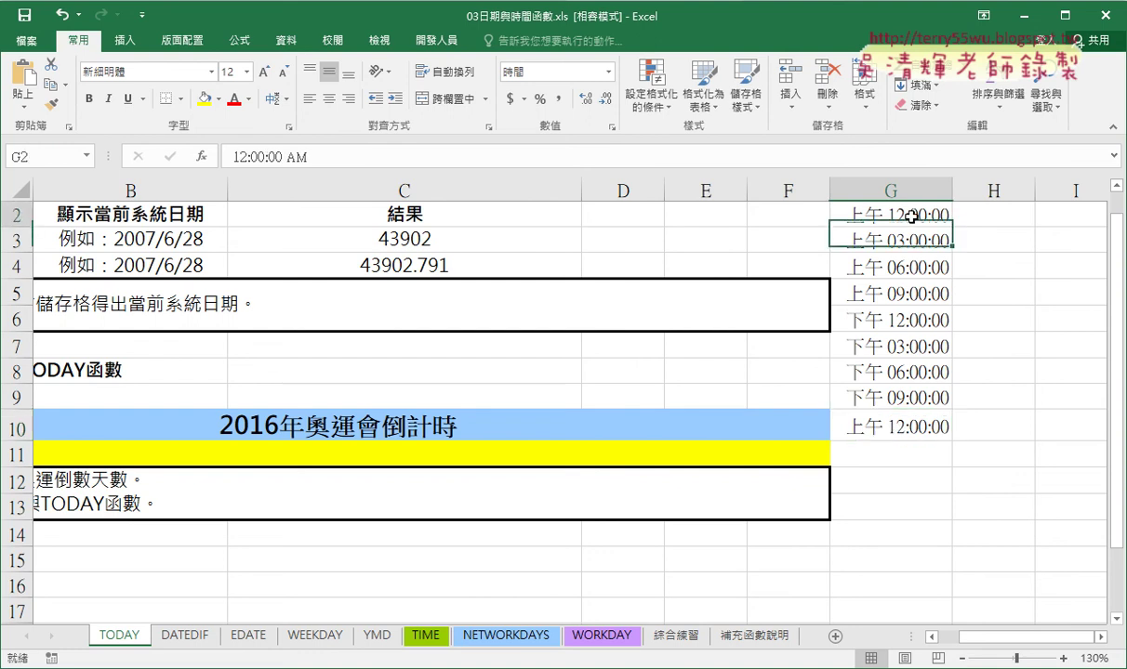
key("Delete")
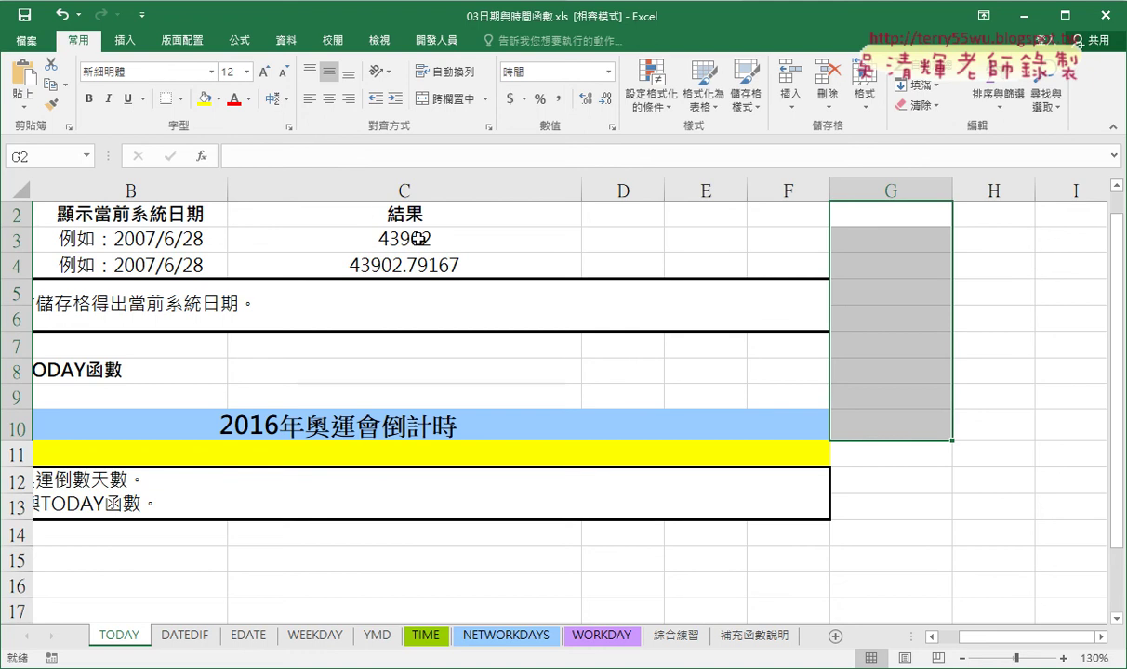
left_click_drag(387, 233, 429, 263)
right_click(431, 264)
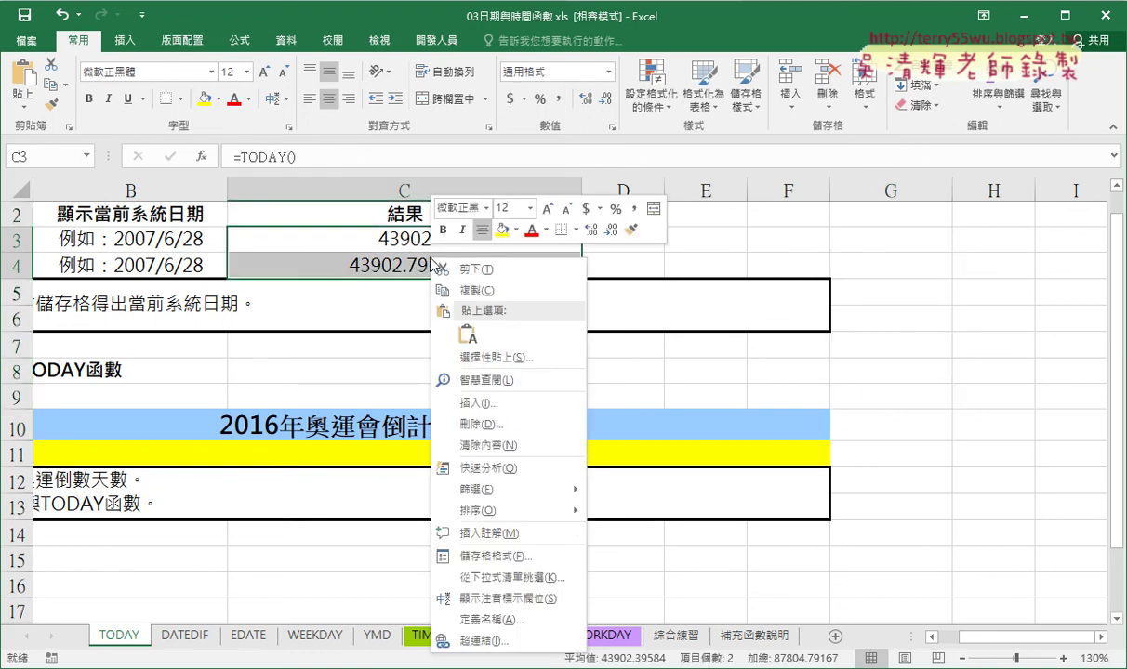
left_click(492, 556)
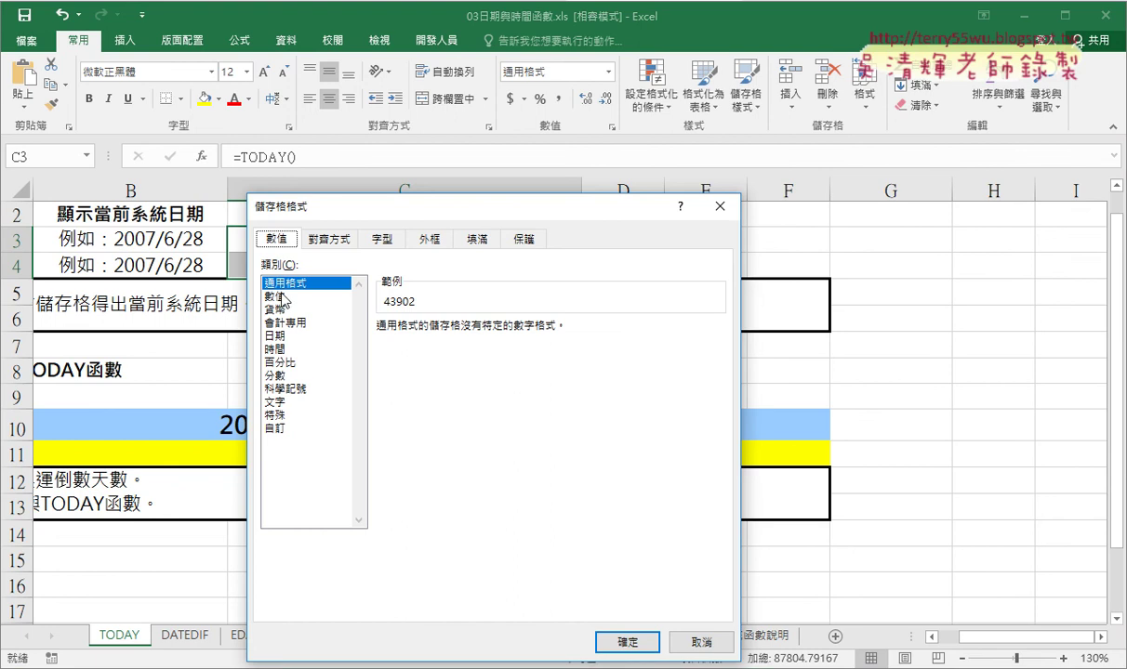
left_click(277, 336)
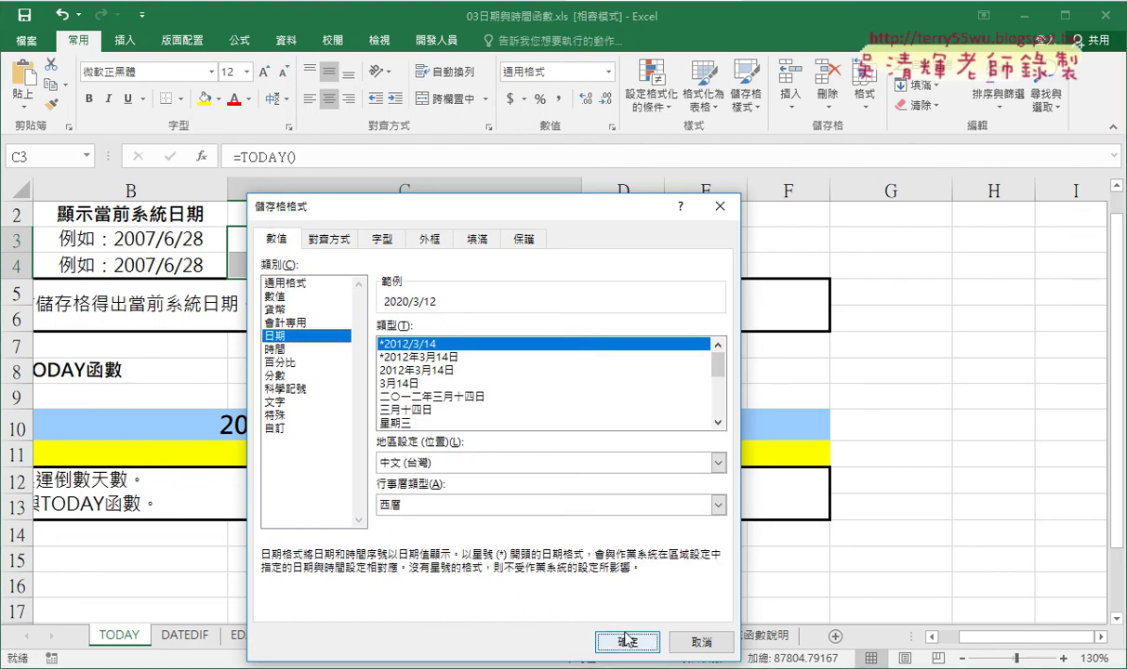
left_click(628, 642)
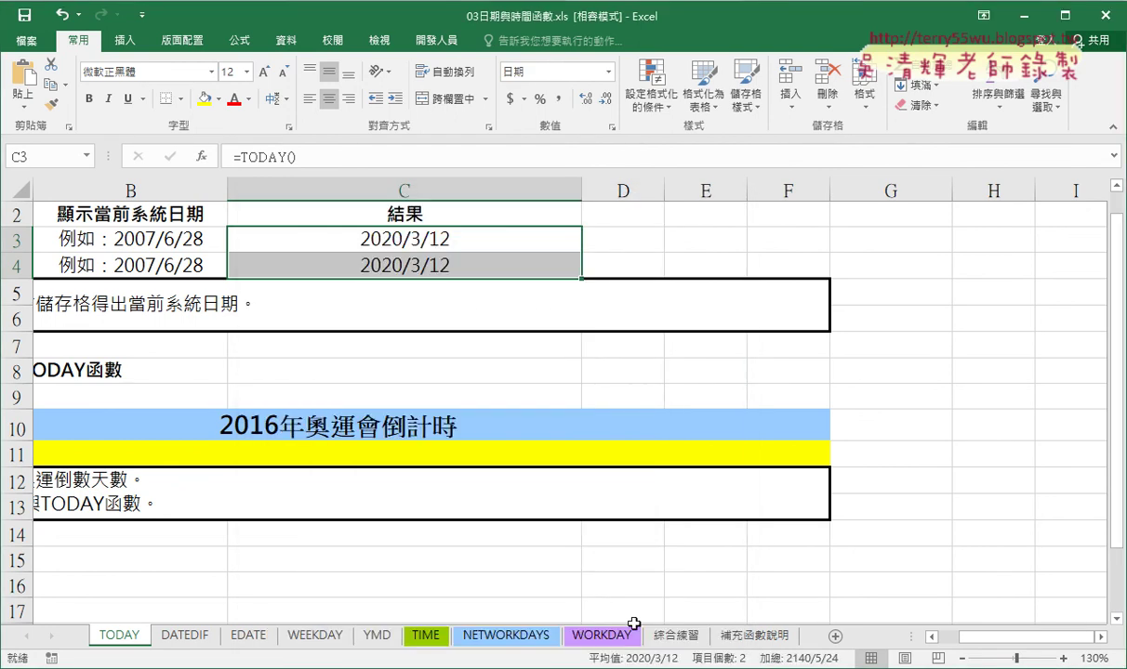
left_click(667, 635)
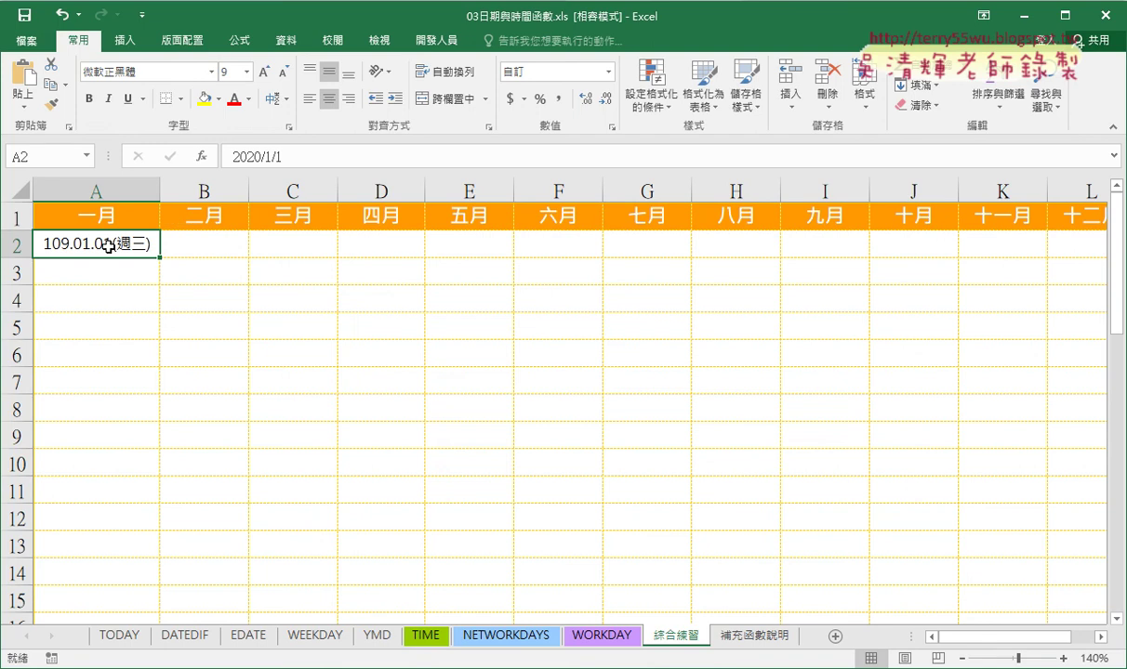
Step: On the TODAY sheet, give C3:C4 the 2012/3/14 1:30 PM date-time format
left_click(119, 635)
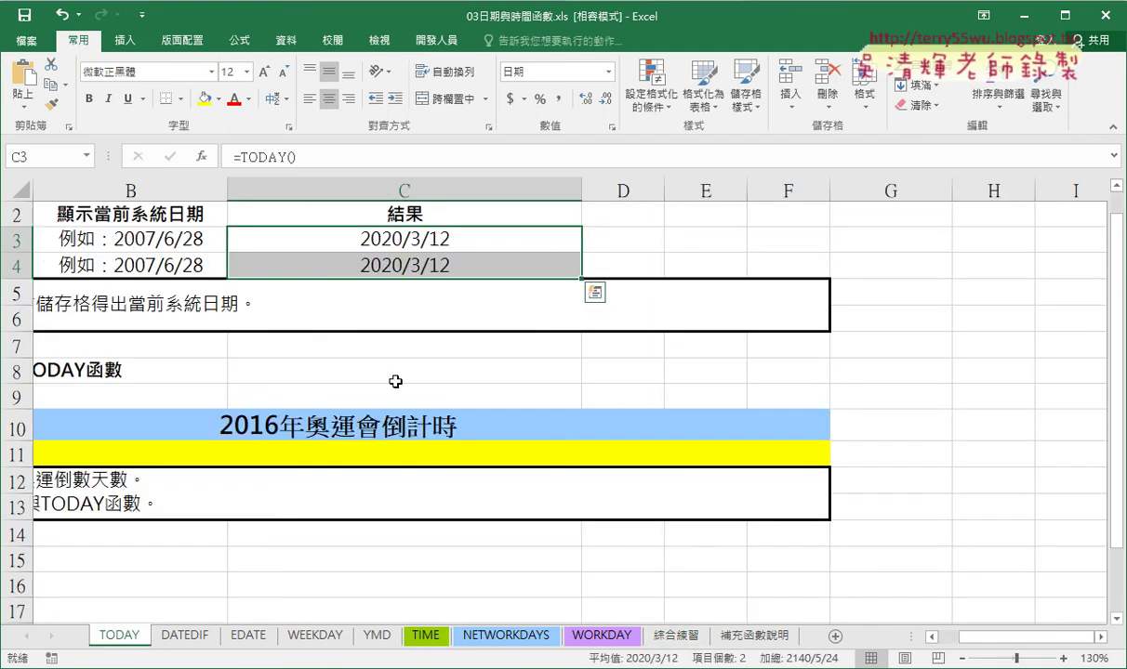
right_click(450, 267)
left_click(521, 570)
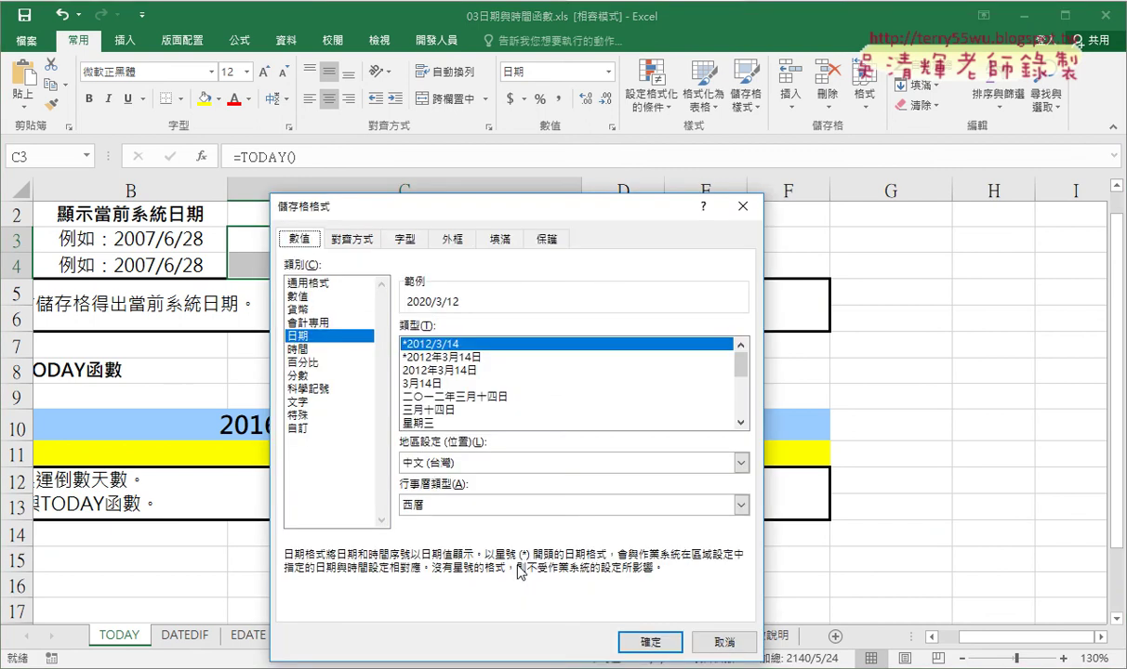
left_click(295, 349)
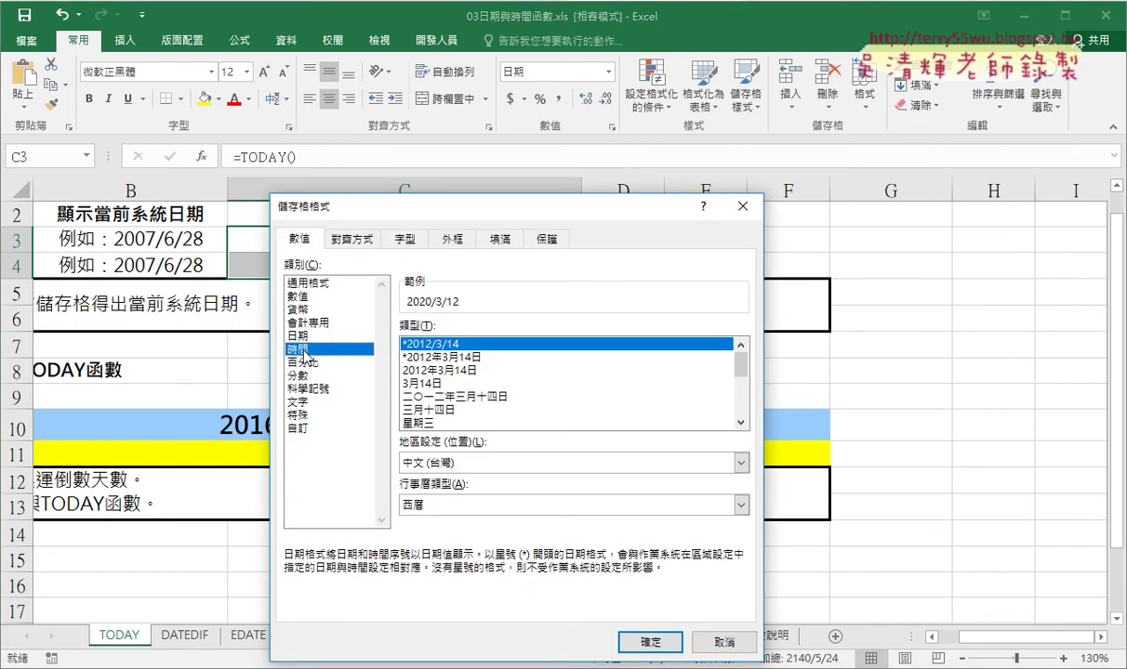
left_click(469, 409)
left_click(651, 642)
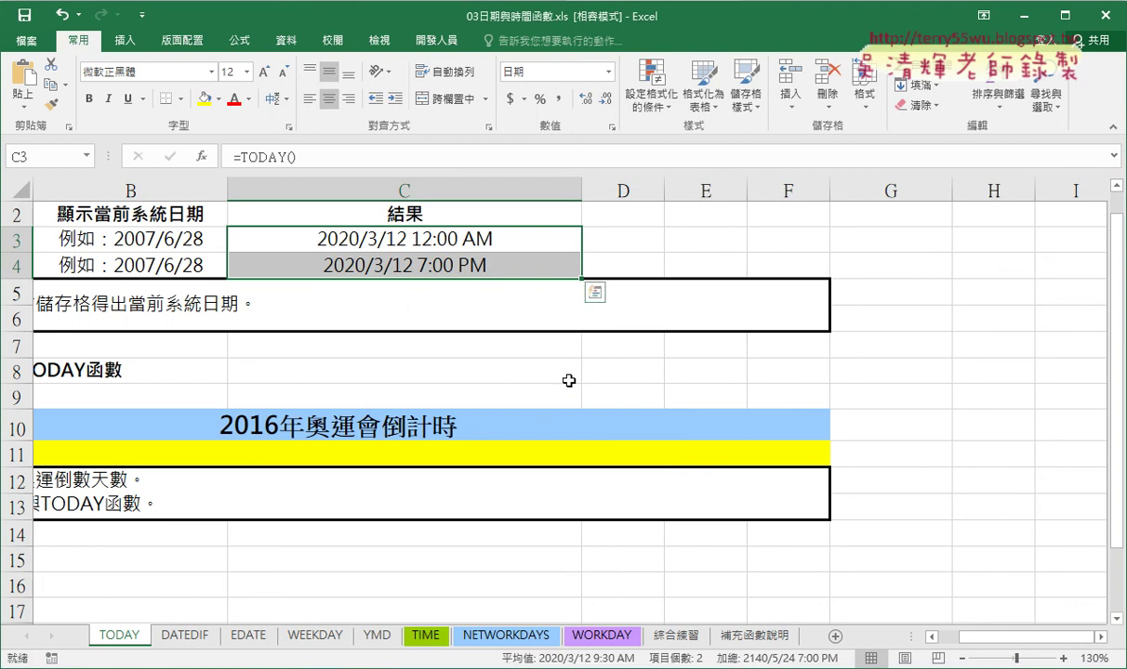